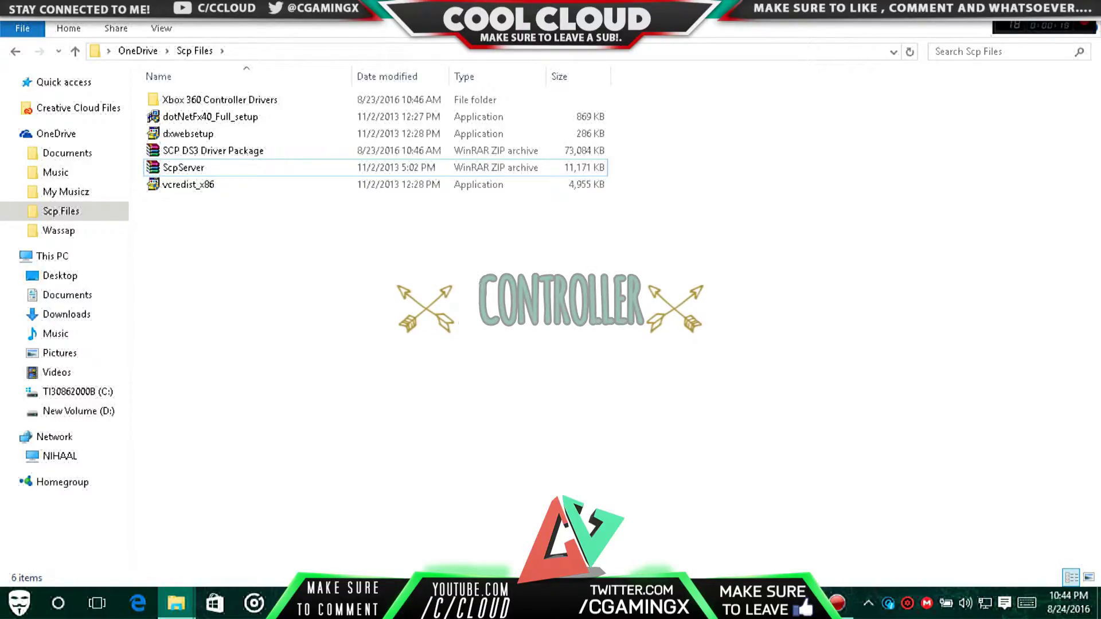
left_click(220, 100)
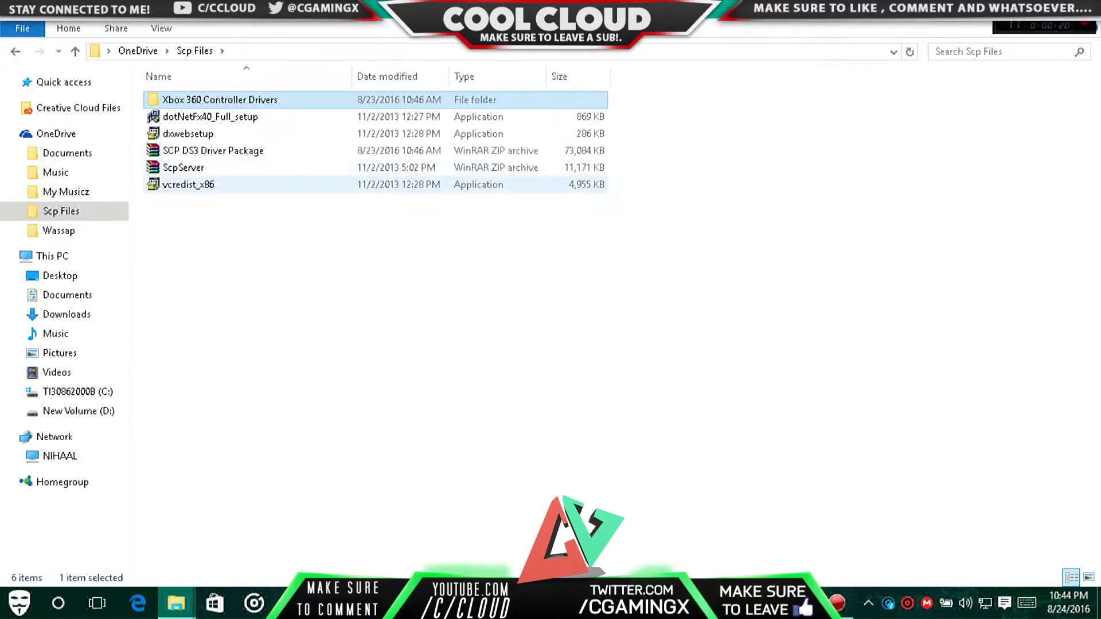
key("ctrl+a")
left_click(344, 229)
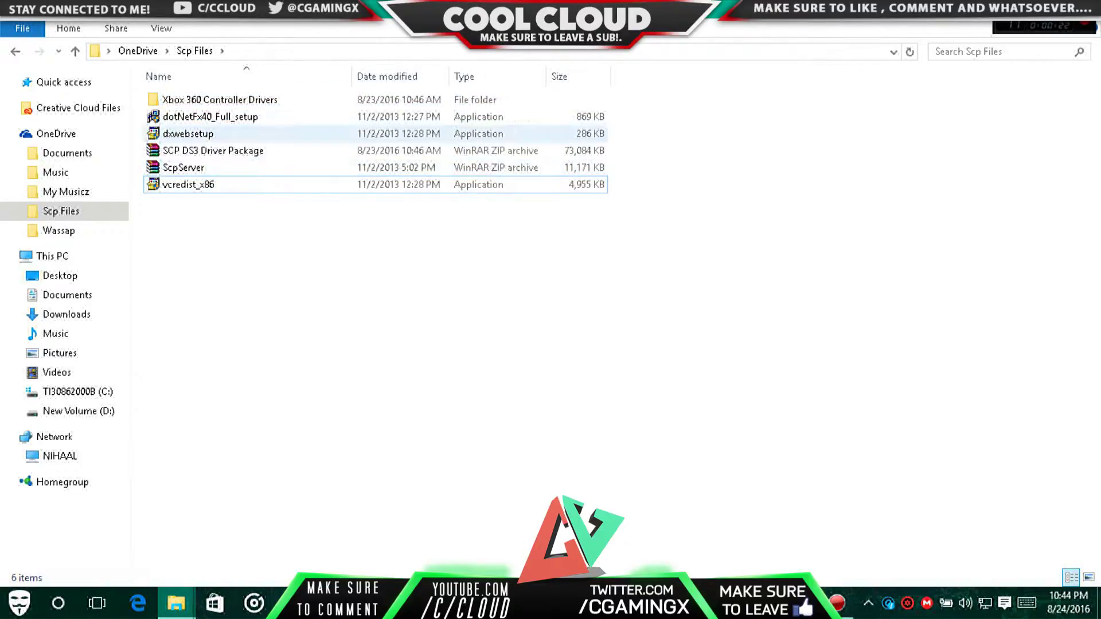
left_click(209, 117)
left_click(188, 133)
left_click(188, 185)
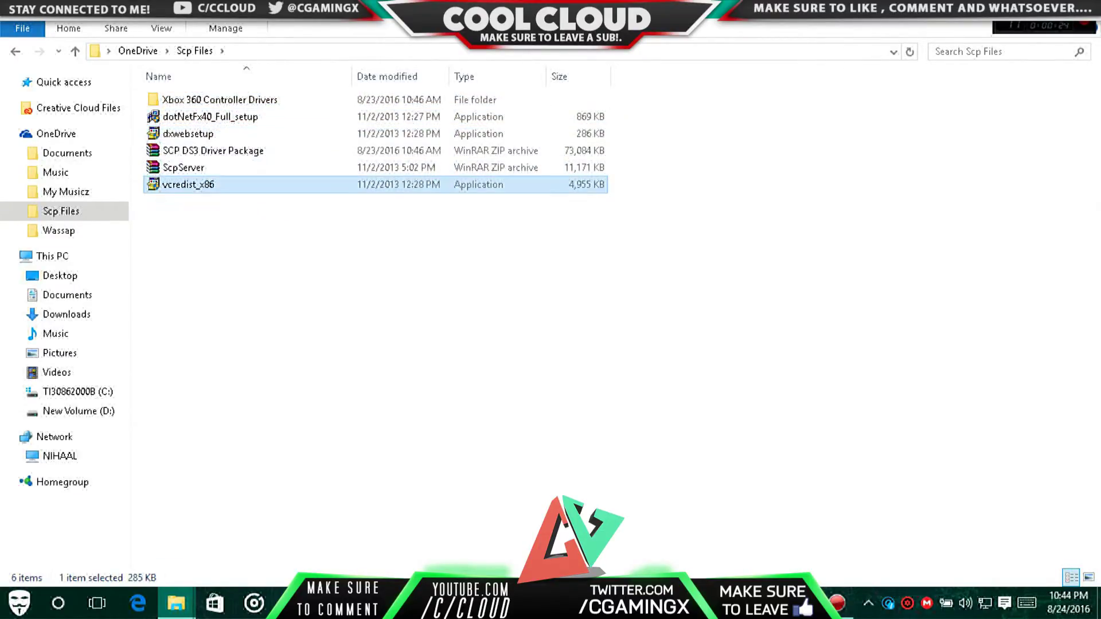
key("F2")
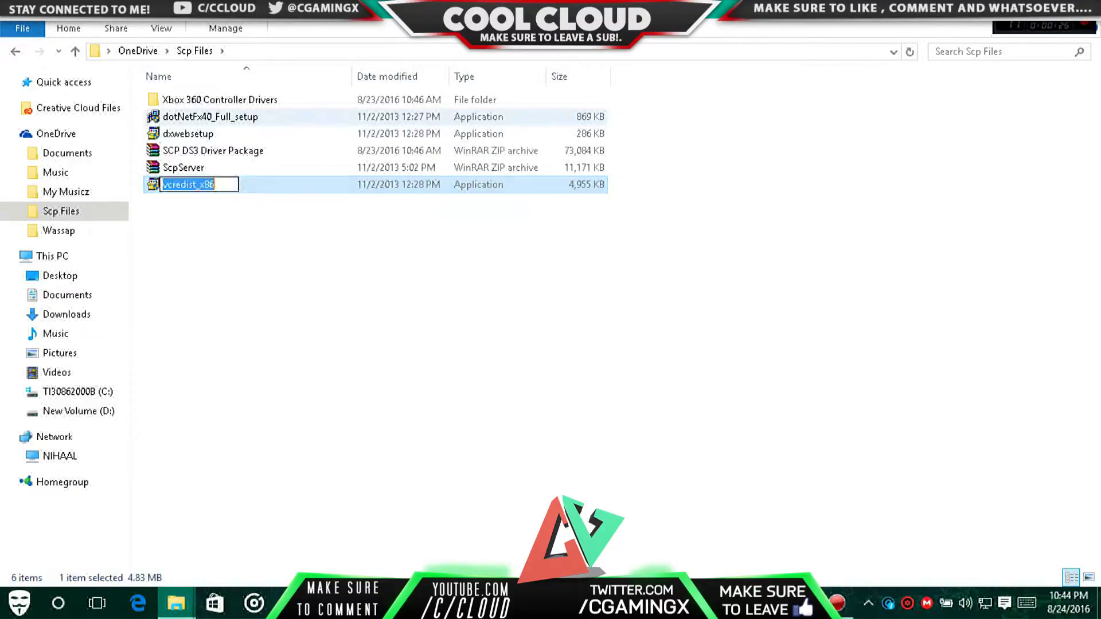
left_click(188, 133)
left_click(209, 117)
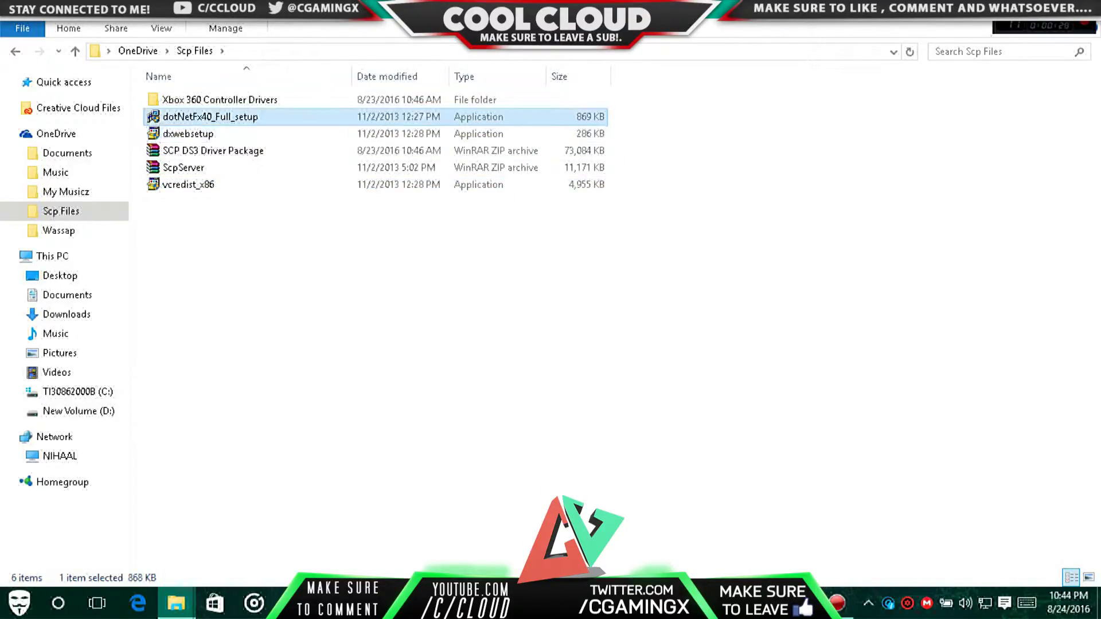
left_click(188, 184)
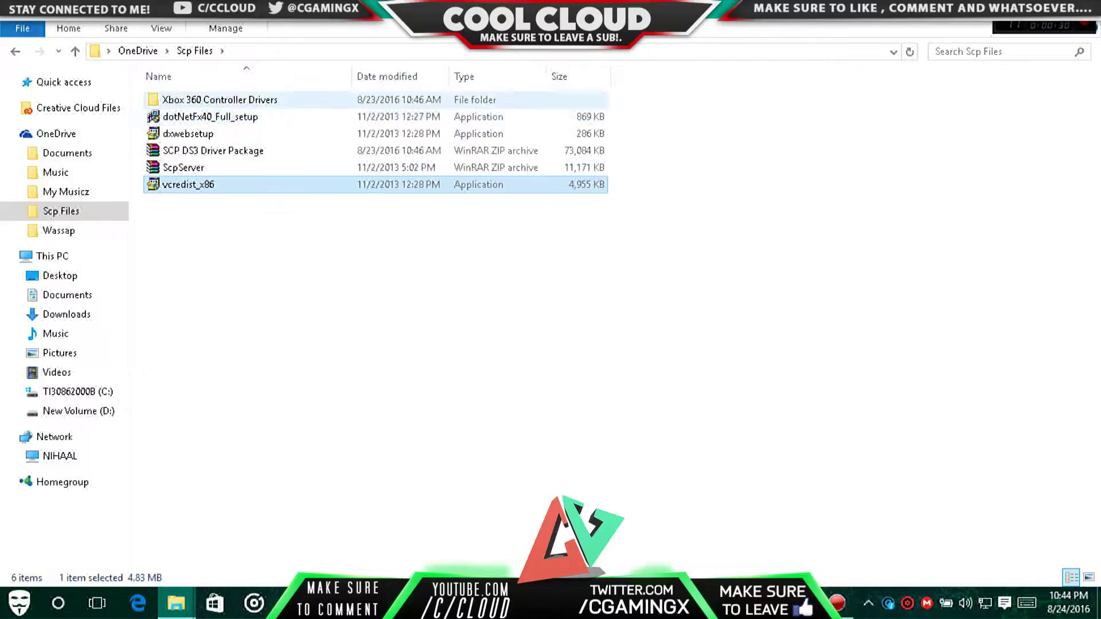
left_click(219, 100)
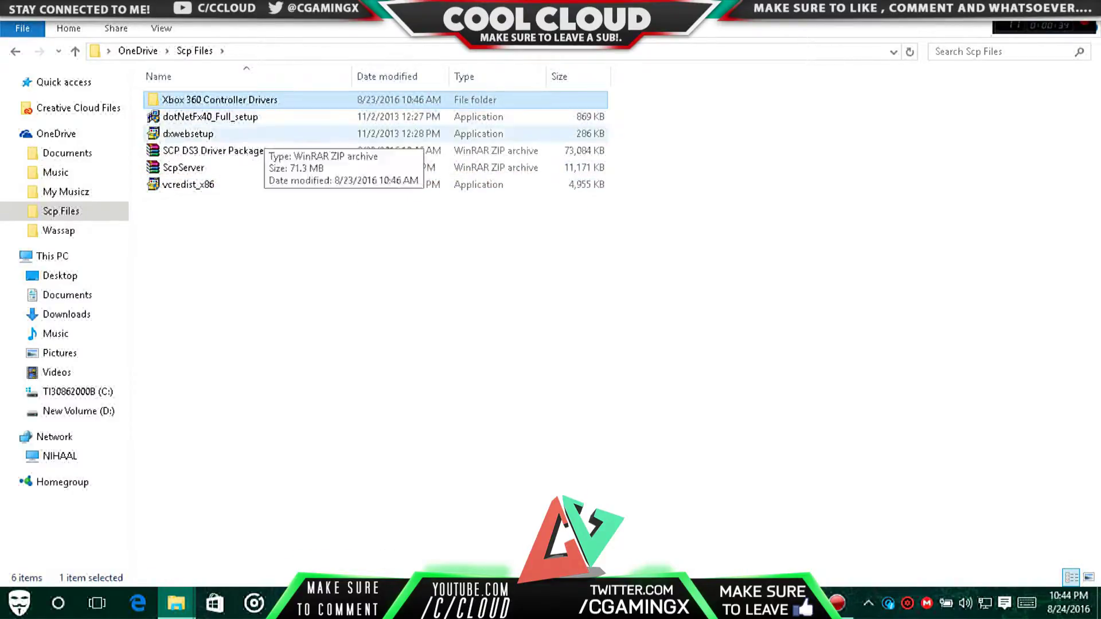
left_click(213, 150)
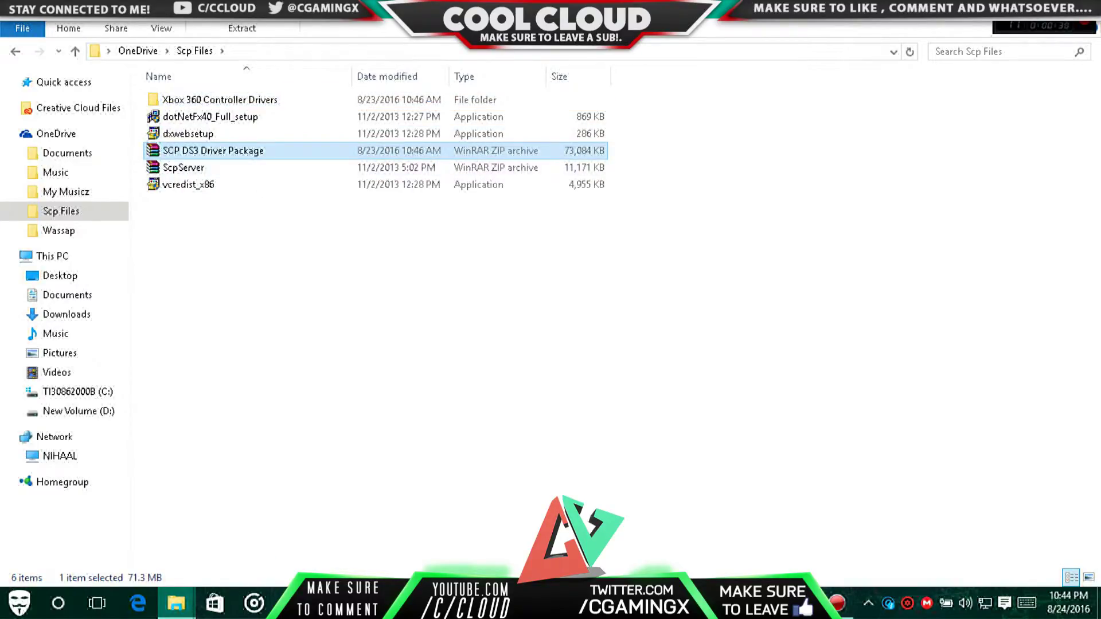
left_click_drag(196, 218, 196, 167)
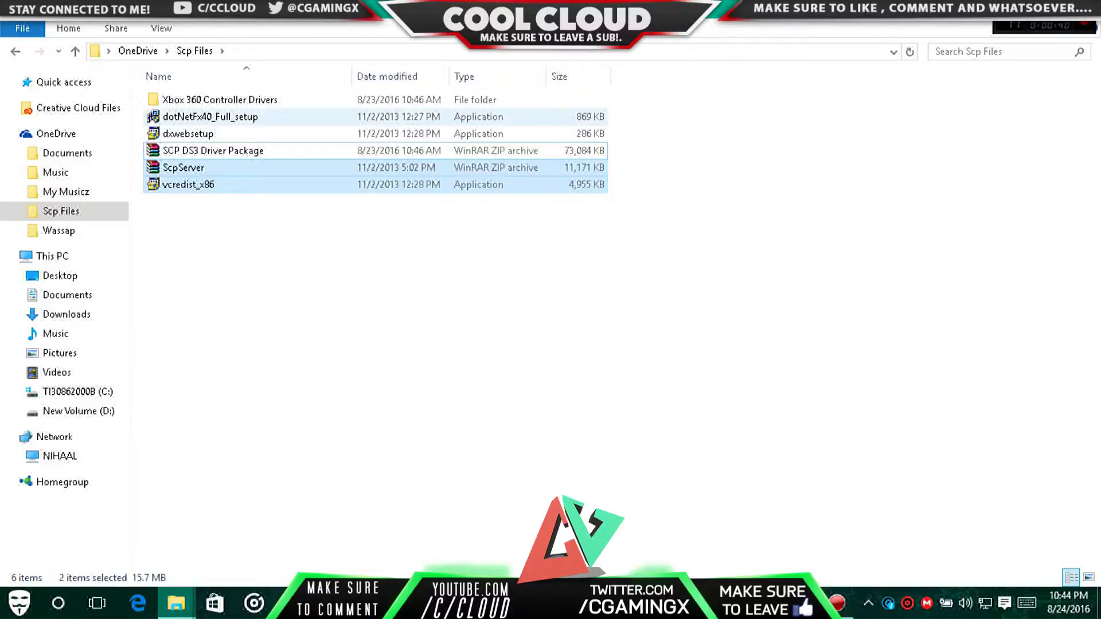
Step: Extract the ScpServer archive into the current folder and look inside the extracted ScpServer folder
left_click(195, 209)
right_click(213, 168)
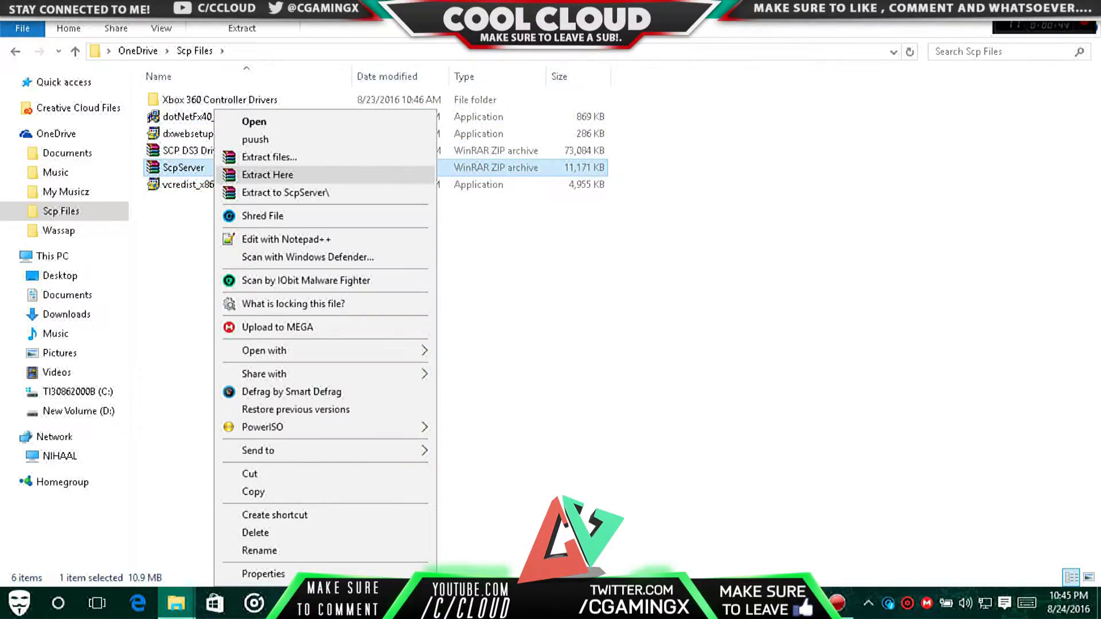
left_click(267, 174)
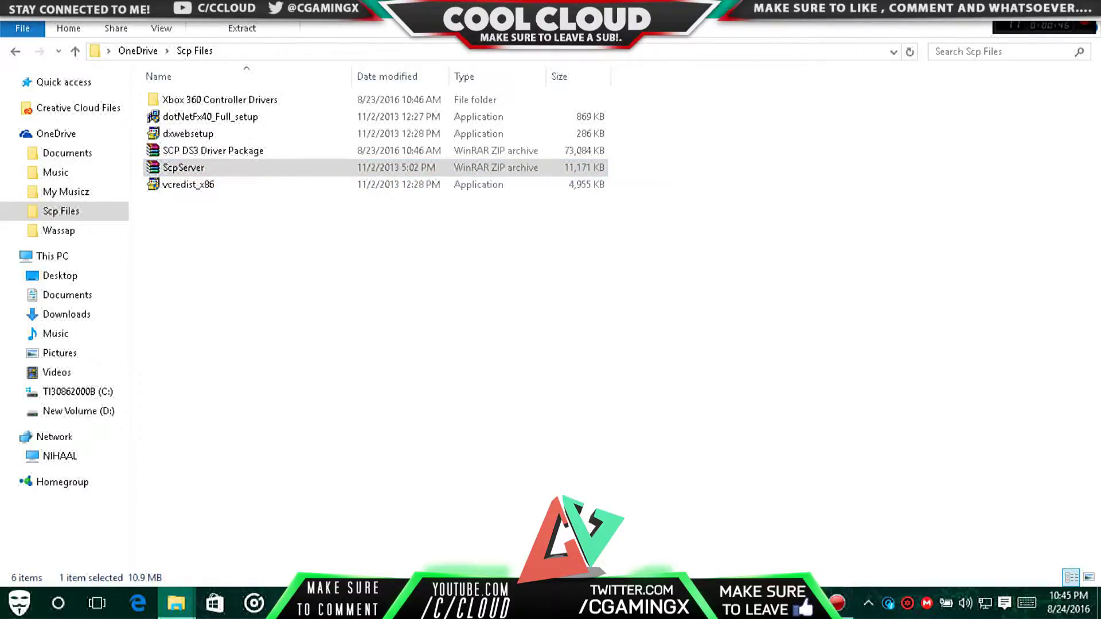
double_click(183, 100)
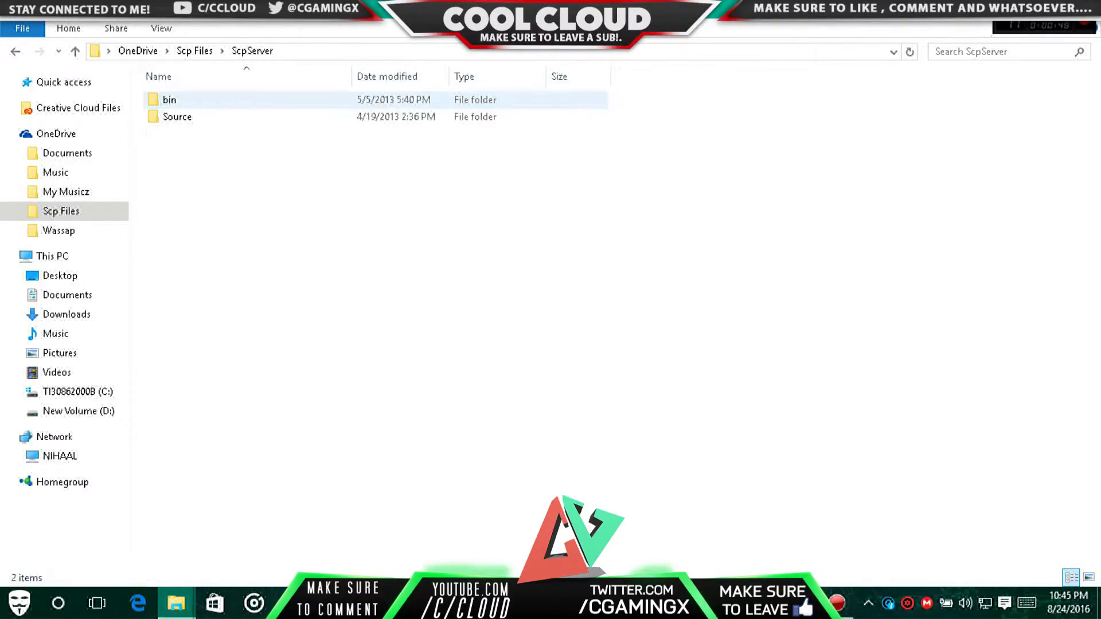
key("alt+Left")
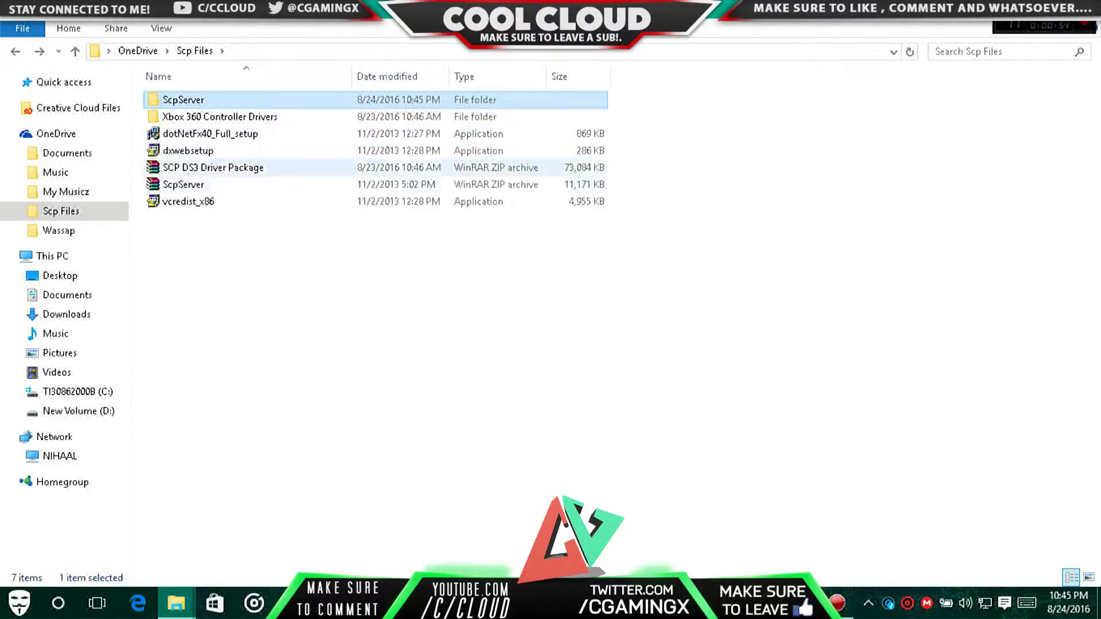
Step: View the general properties of the extracted ScpServer folder and close them without changes
left_click(183, 184)
left_click(183, 100)
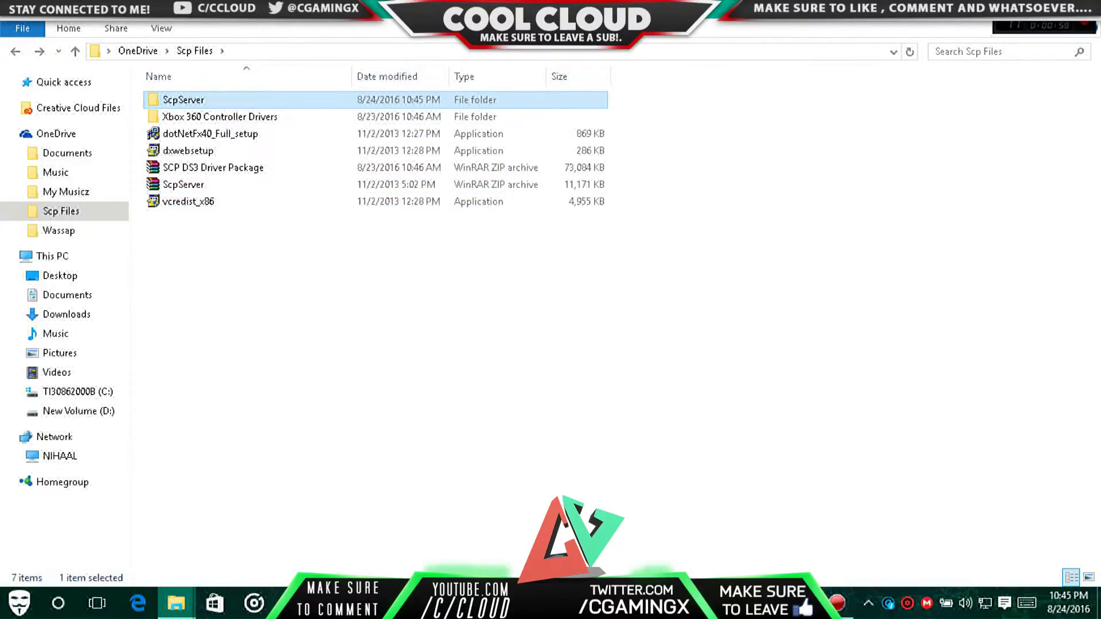
right_click(215, 104)
left_click(281, 595)
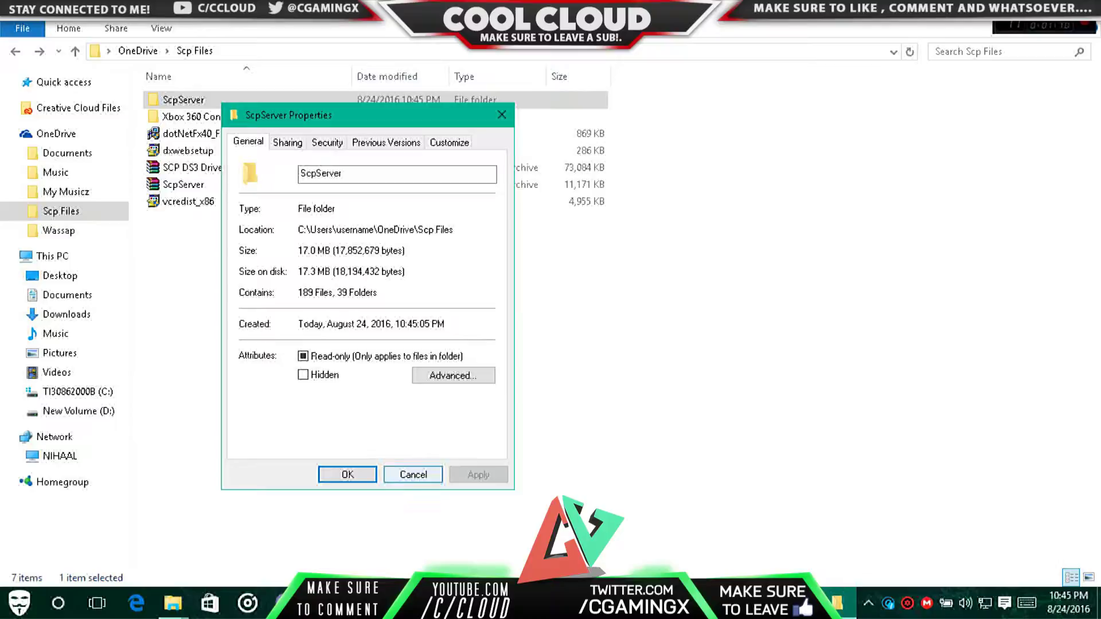
left_click(412, 474)
Step: View the general properties of the ScpServer ZIP archive and close them without changes
left_click(216, 184)
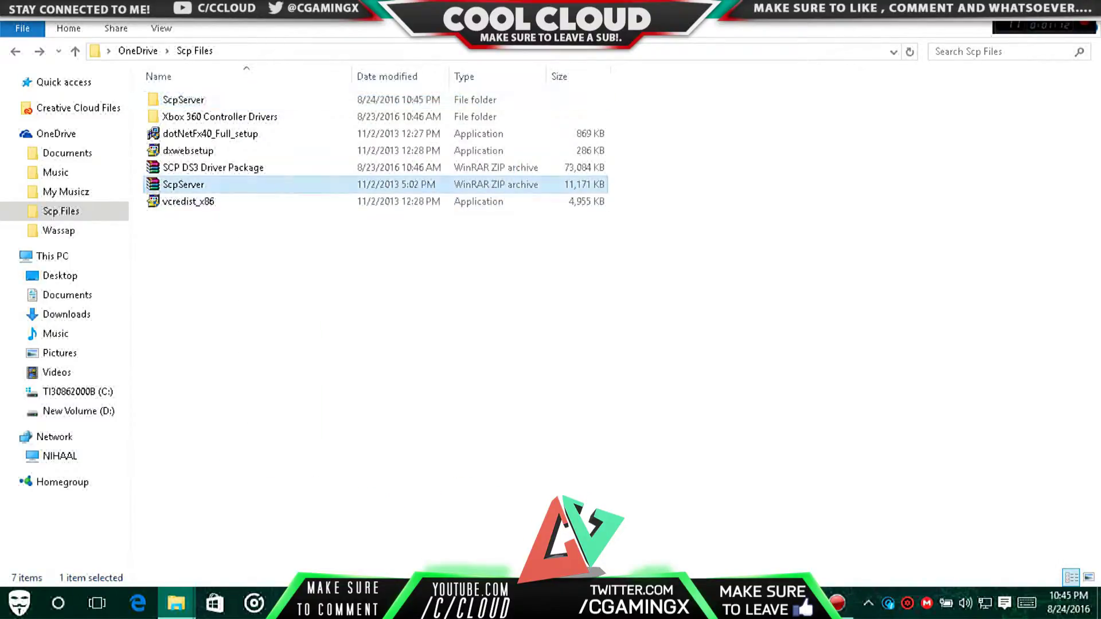
right_click(216, 184)
left_click(265, 574)
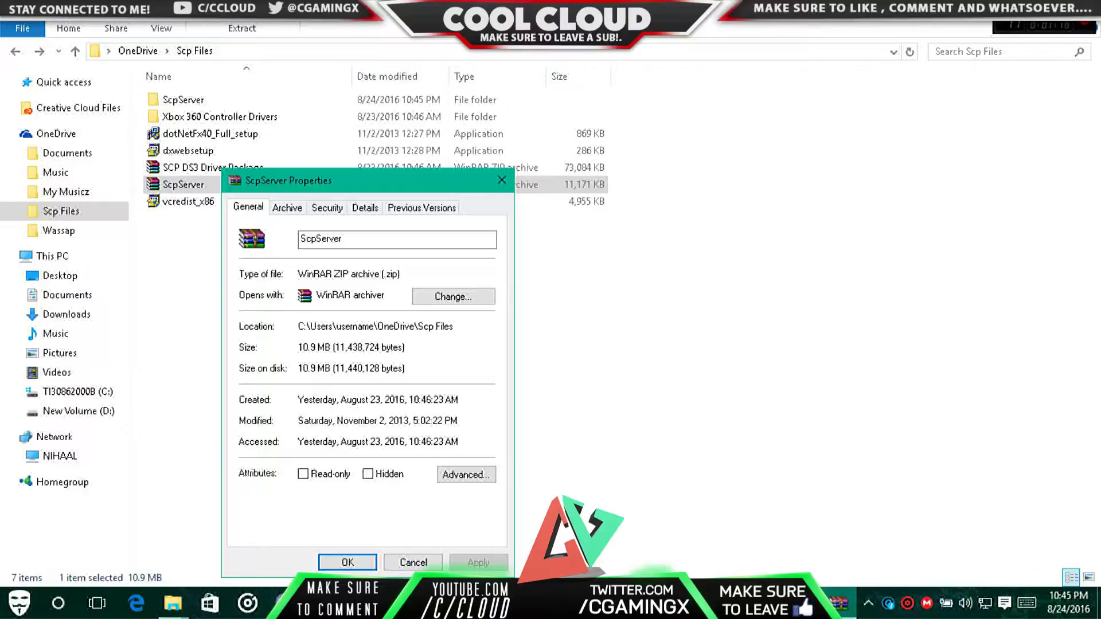
left_click(413, 562)
Step: Extract ScpServer.zip from the SCP DS3 Driver Package archive into Scp Files, replacing the existing copy
left_click(213, 167)
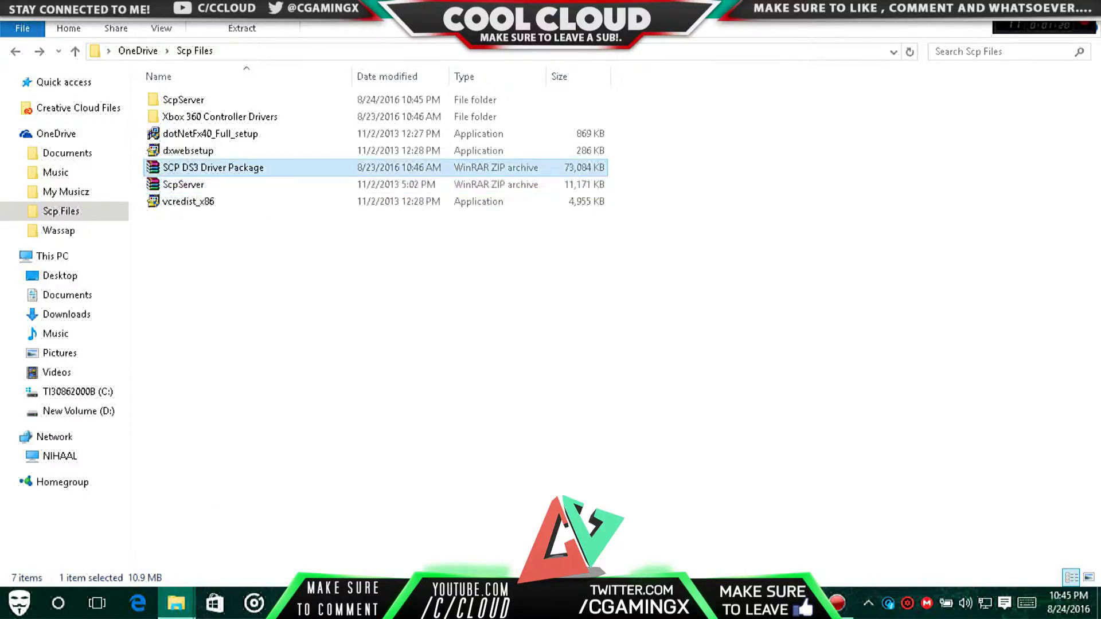
double_click(213, 168)
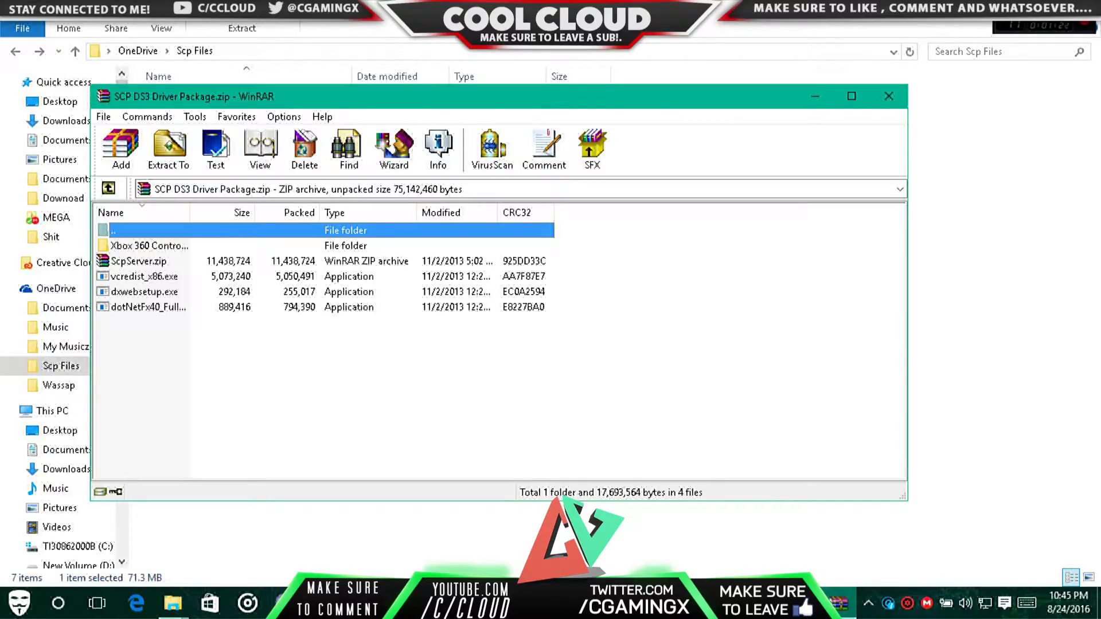
left_click(138, 261)
left_click_drag(139, 260, 344, 531)
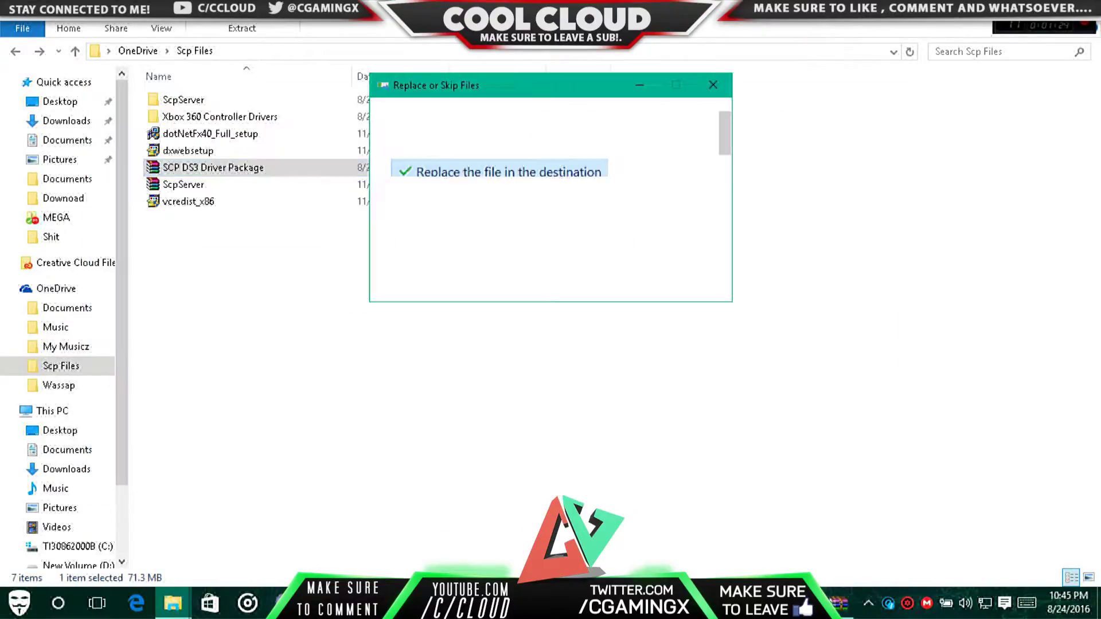
left_click(509, 172)
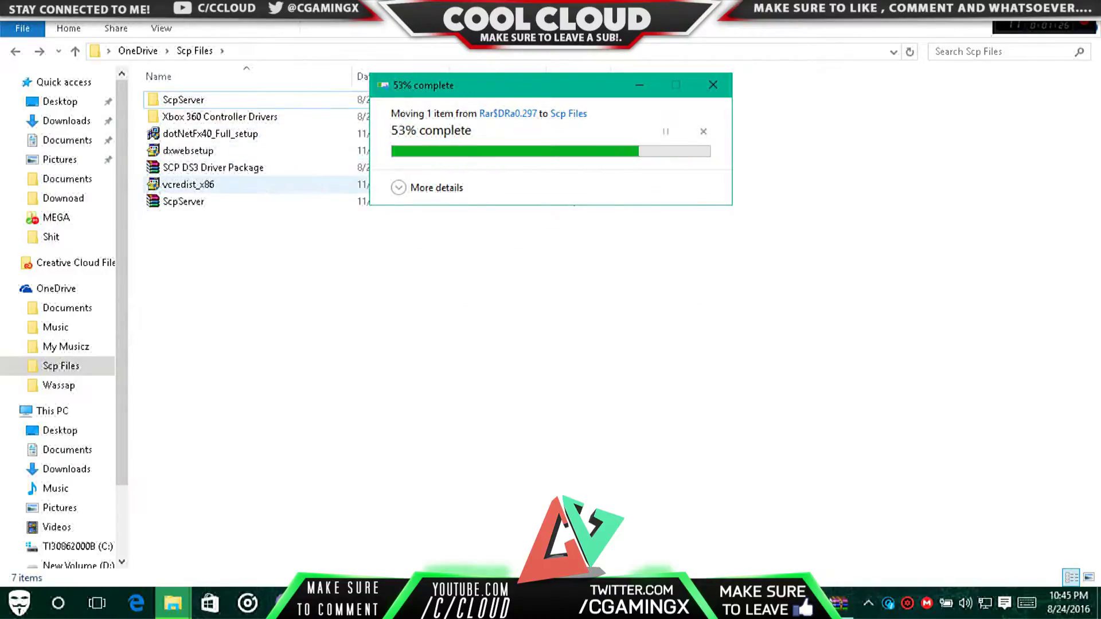
Step: Check the general properties of the newly replaced ScpServer ZIP archive
right_click(204, 202)
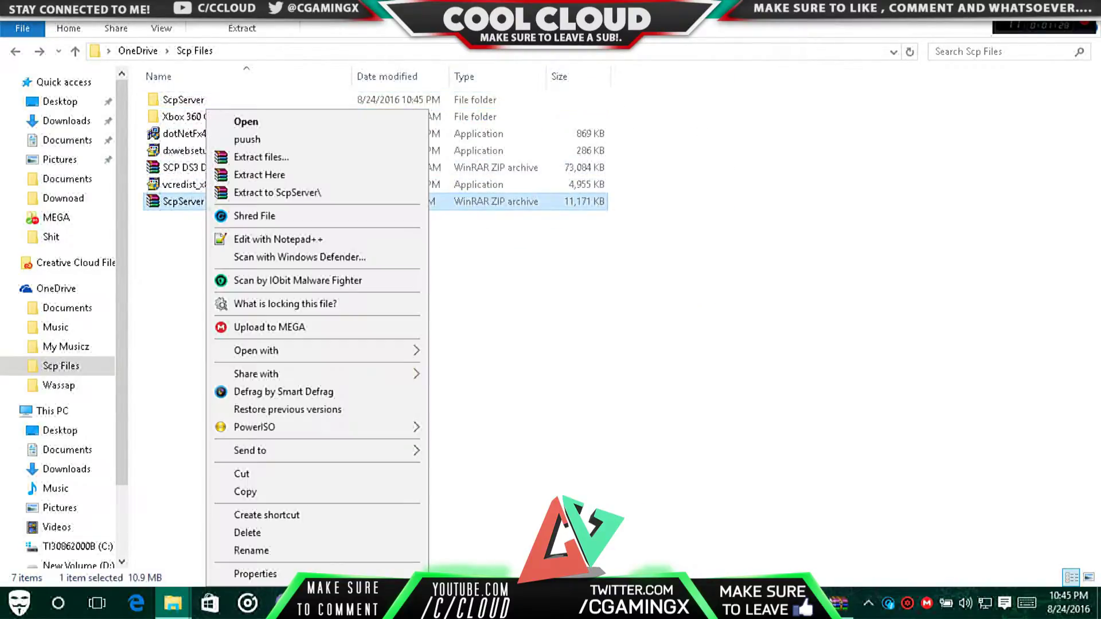
left_click(255, 573)
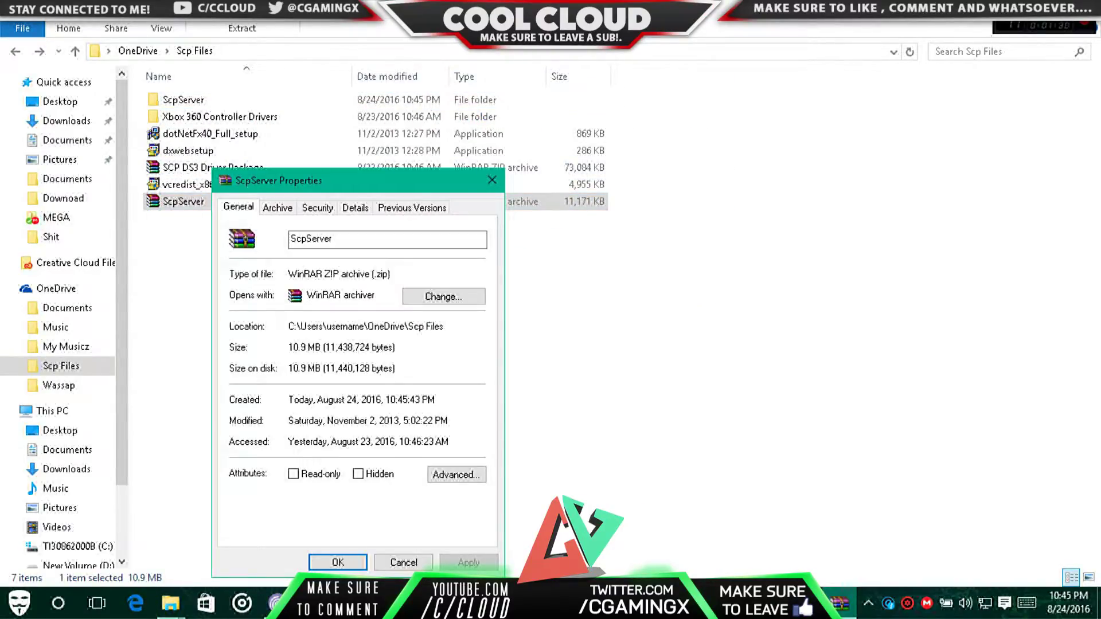
left_click(404, 562)
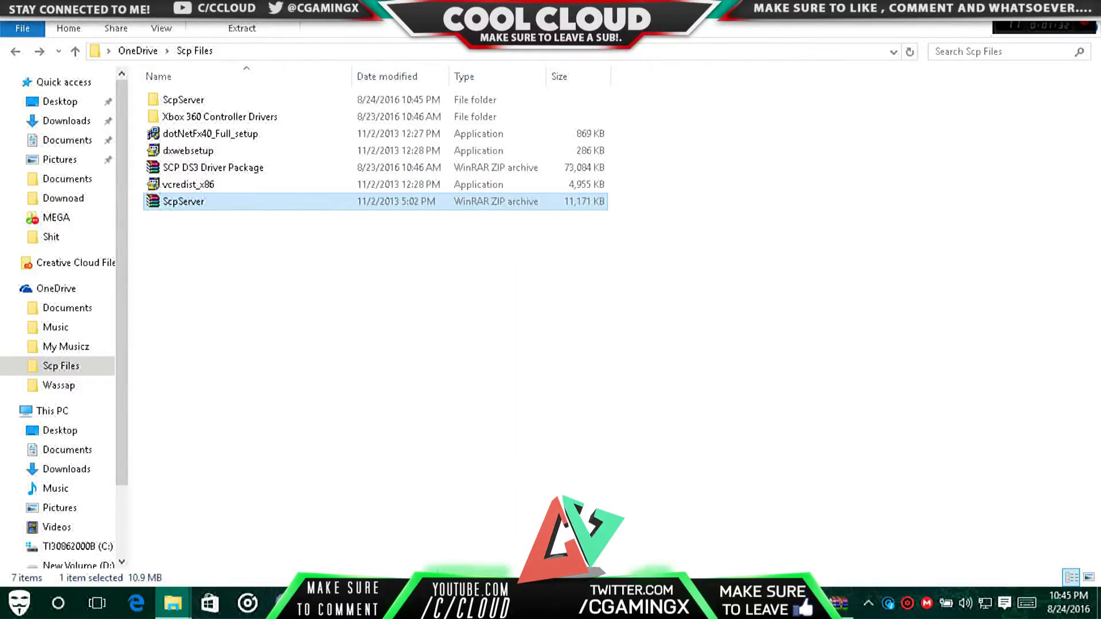
Step: Inspect the advanced attributes of the ScpServer ZIP archive and accept them as they are
right_click(205, 201)
left_click(252, 574)
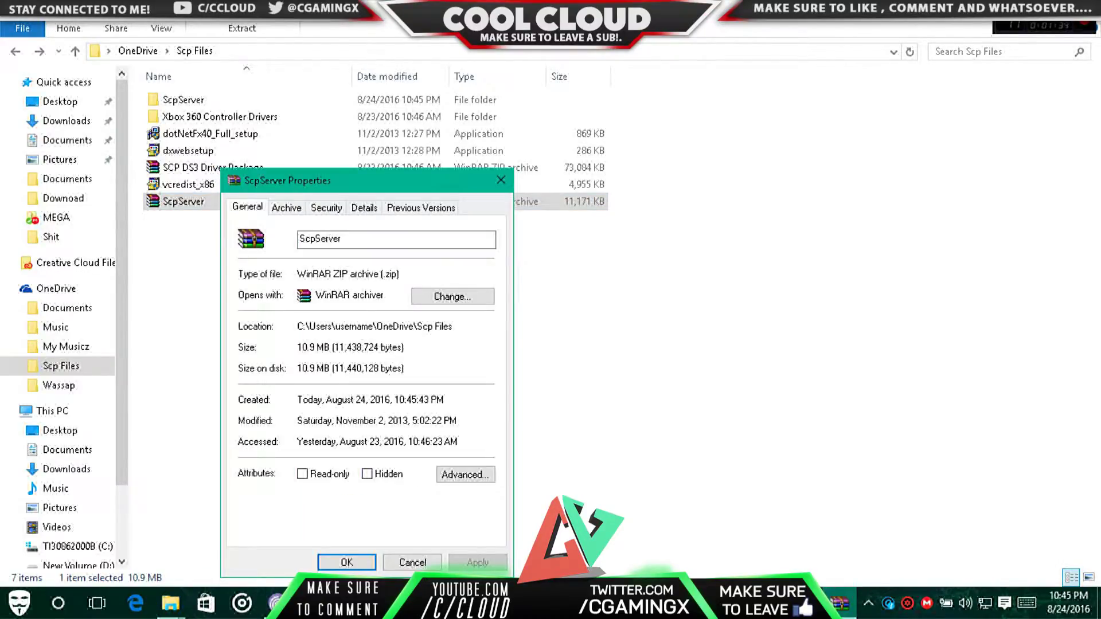
left_click(465, 474)
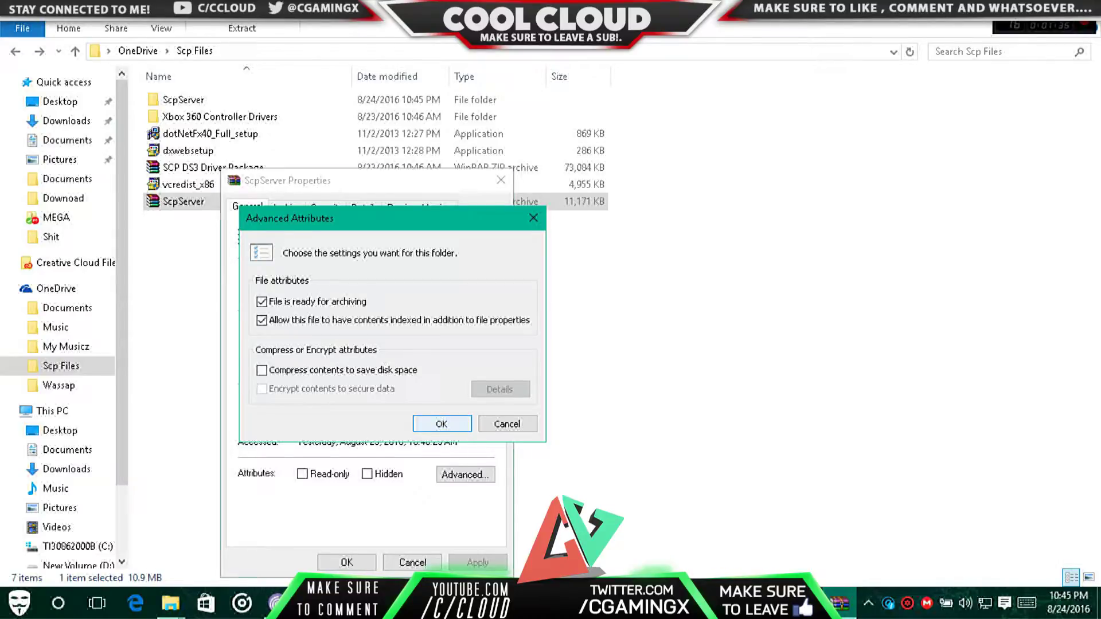
left_click(441, 424)
left_click(477, 563)
left_click(347, 562)
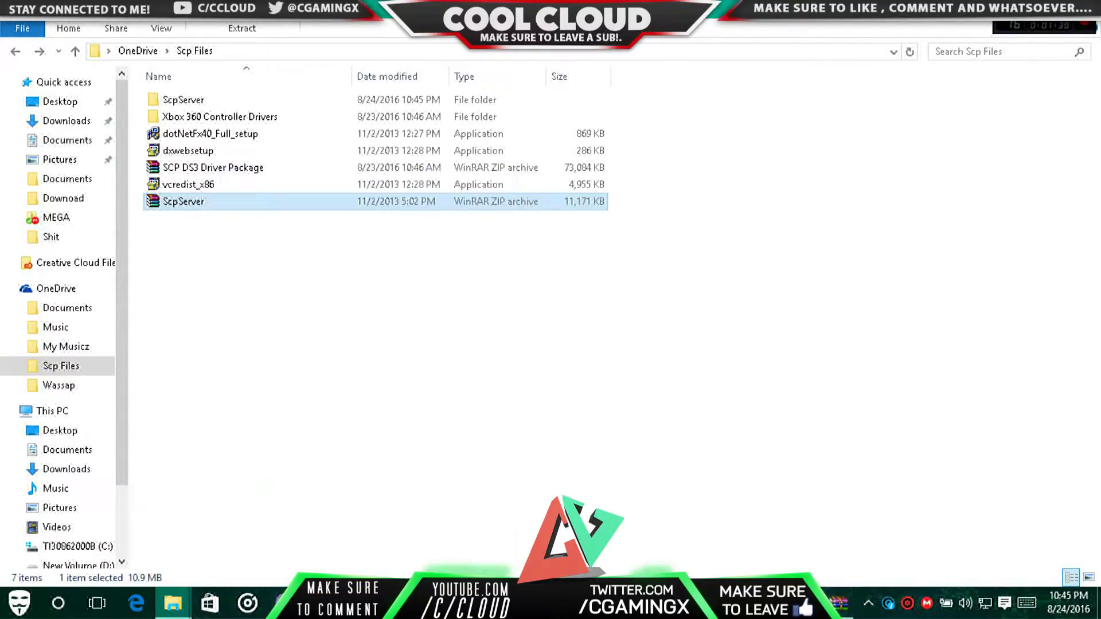
Step: Look through the bin folder inside the extracted ScpServer folder and return to Scp Files
left_click(183, 100)
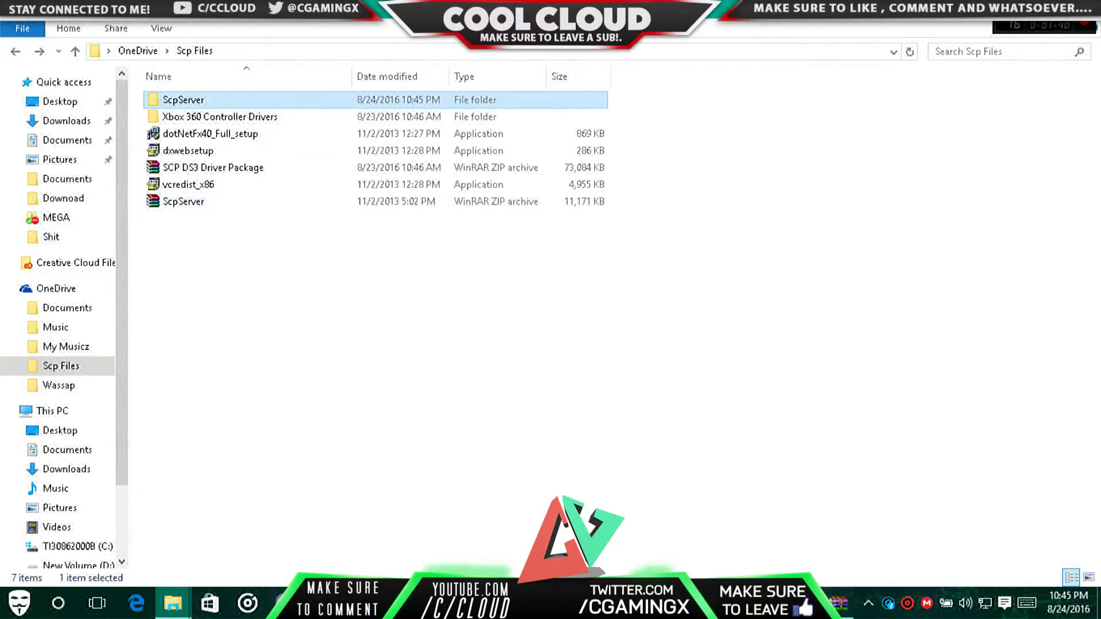
double_click(183, 100)
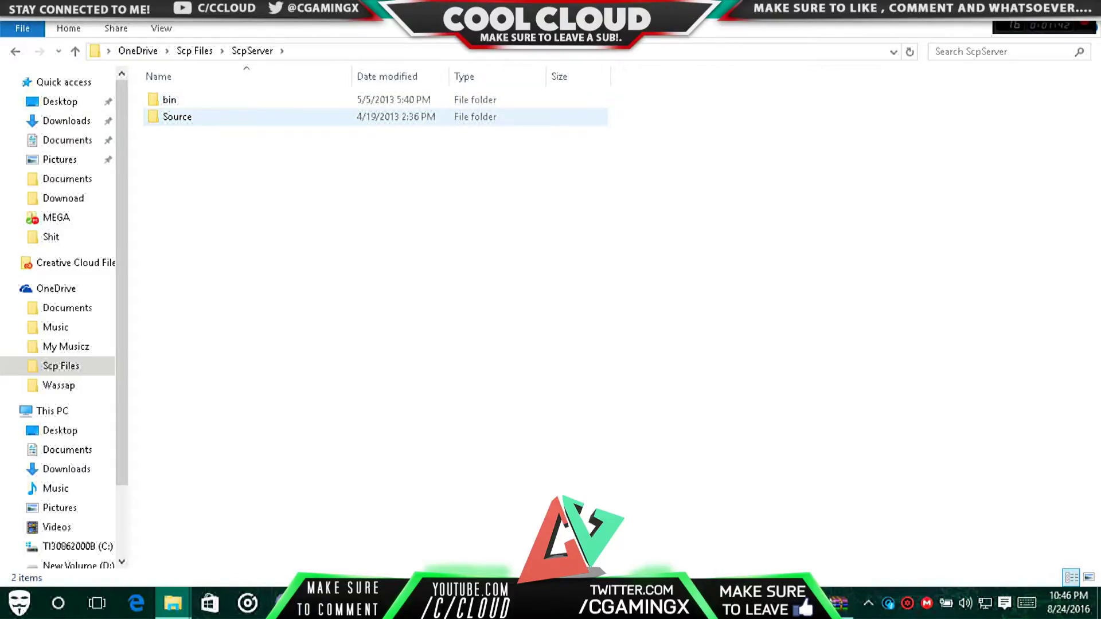
left_click(177, 116)
double_click(169, 100)
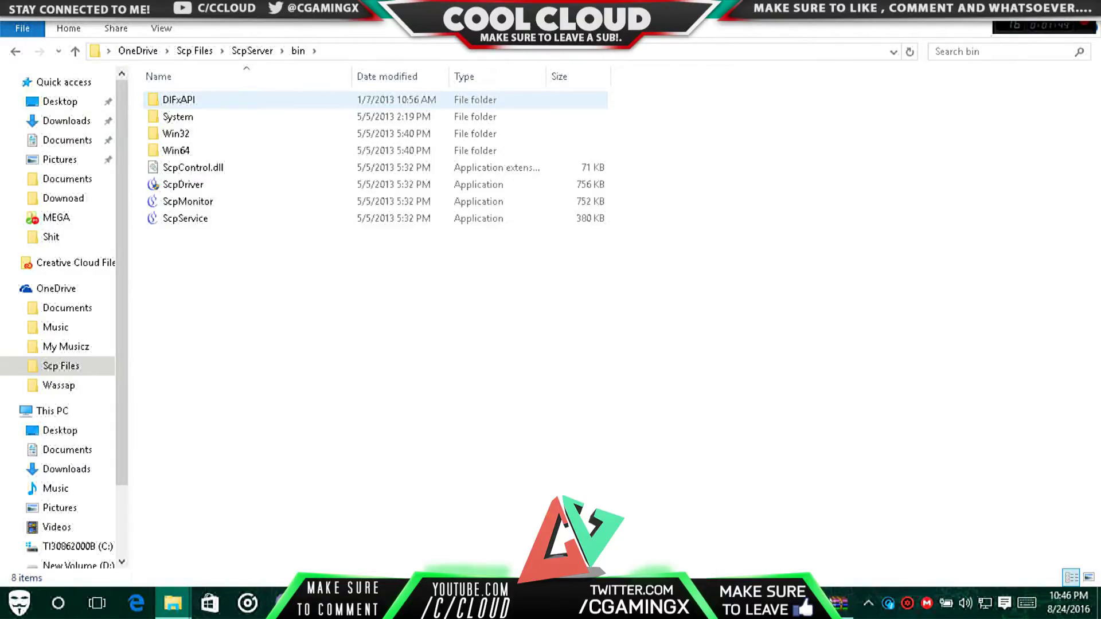
key("BackSpace")
key("alt+Left")
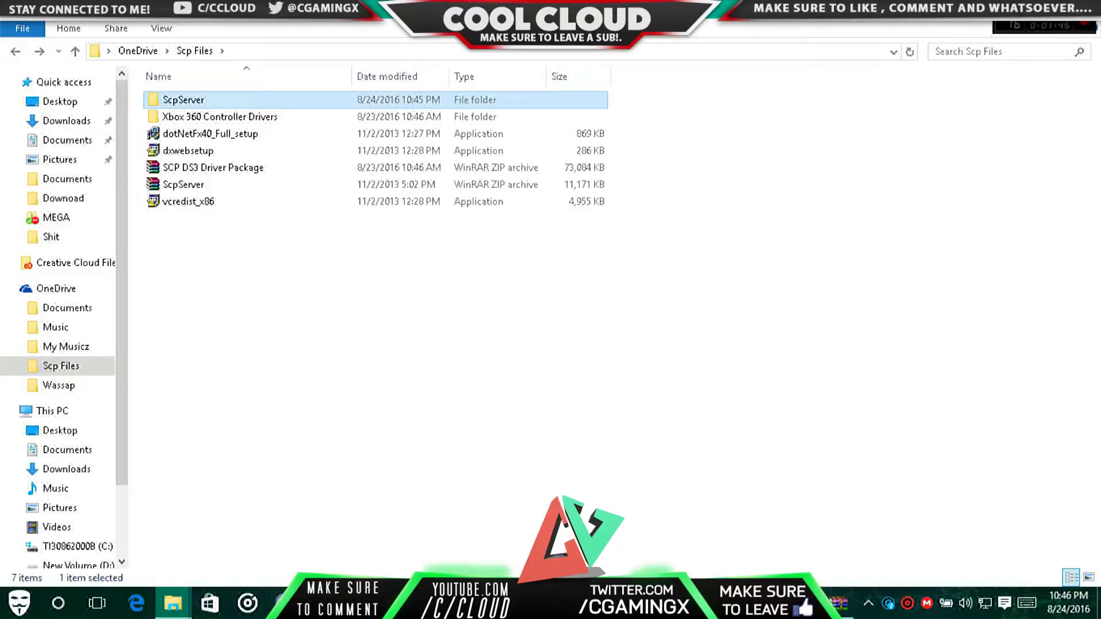
Step: Open the Program Files (x86) folder on the C: drive and jump to the folders starting with C
key("F2")
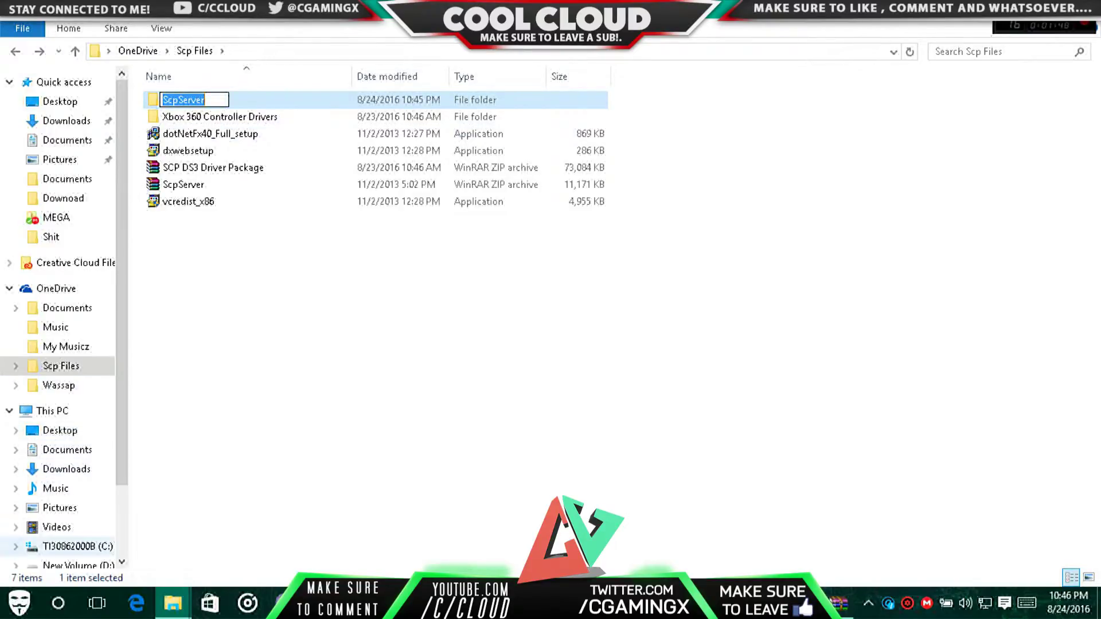
left_click(78, 547)
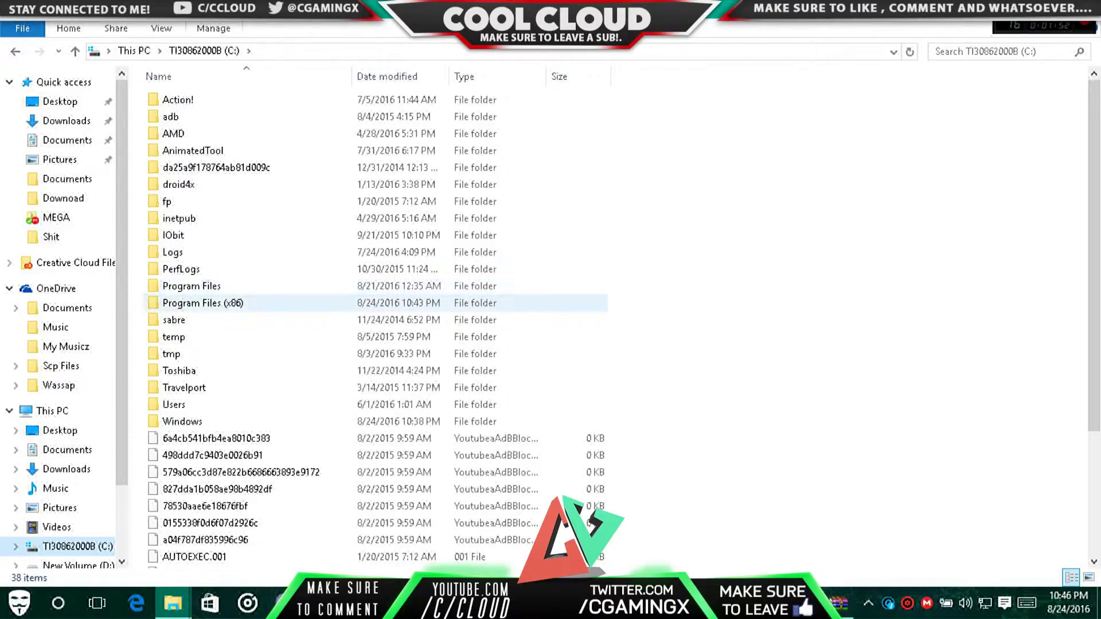
double_click(203, 303)
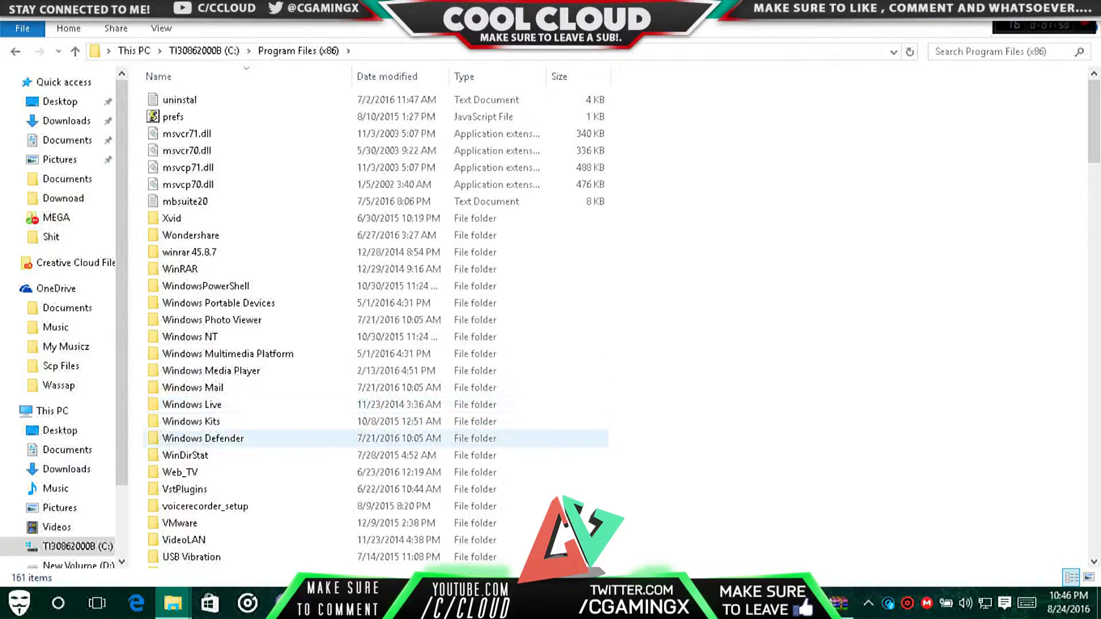
left_click(203, 438)
key("c")
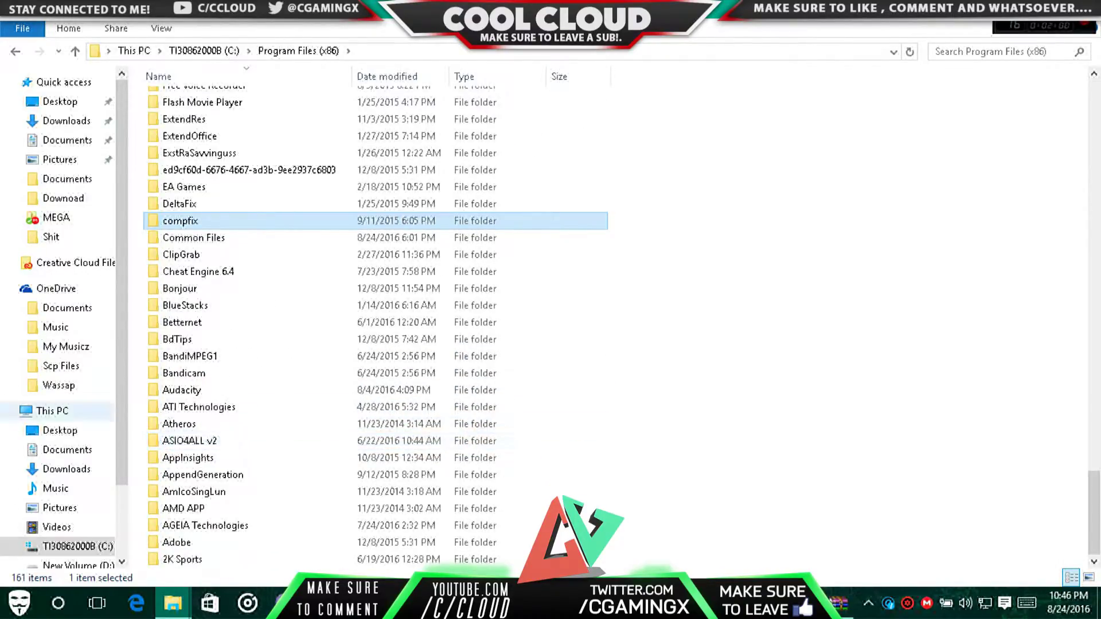
Step: Return to Scp Files and move the extracted ScpServer folder to the C: drive
key("alt+Left")
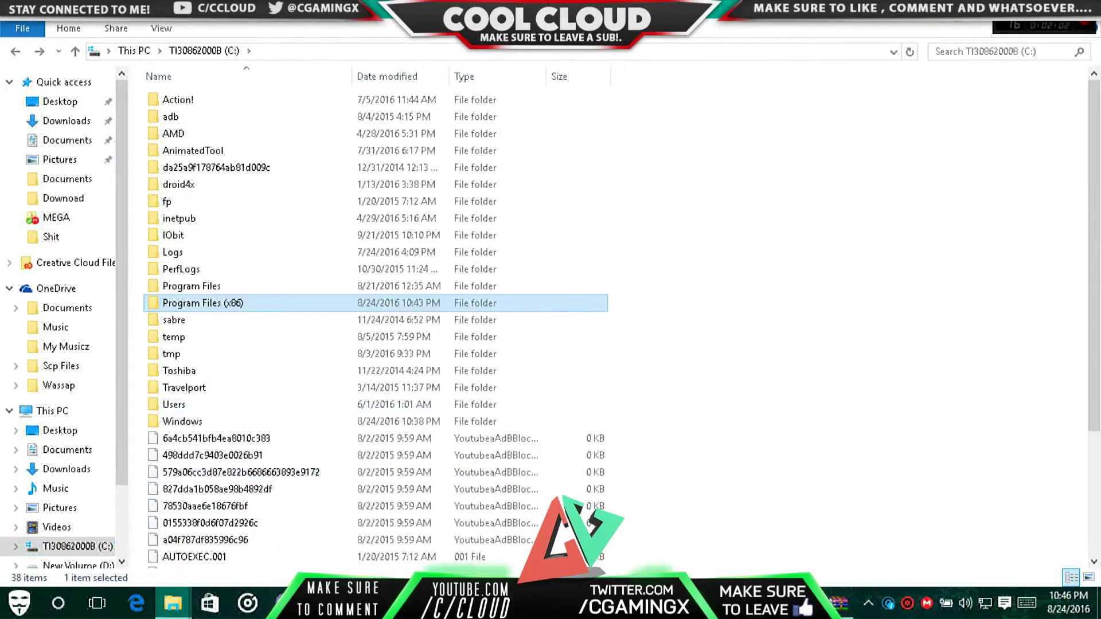
key("alt+Left")
left_click_drag(183, 99, 64, 546)
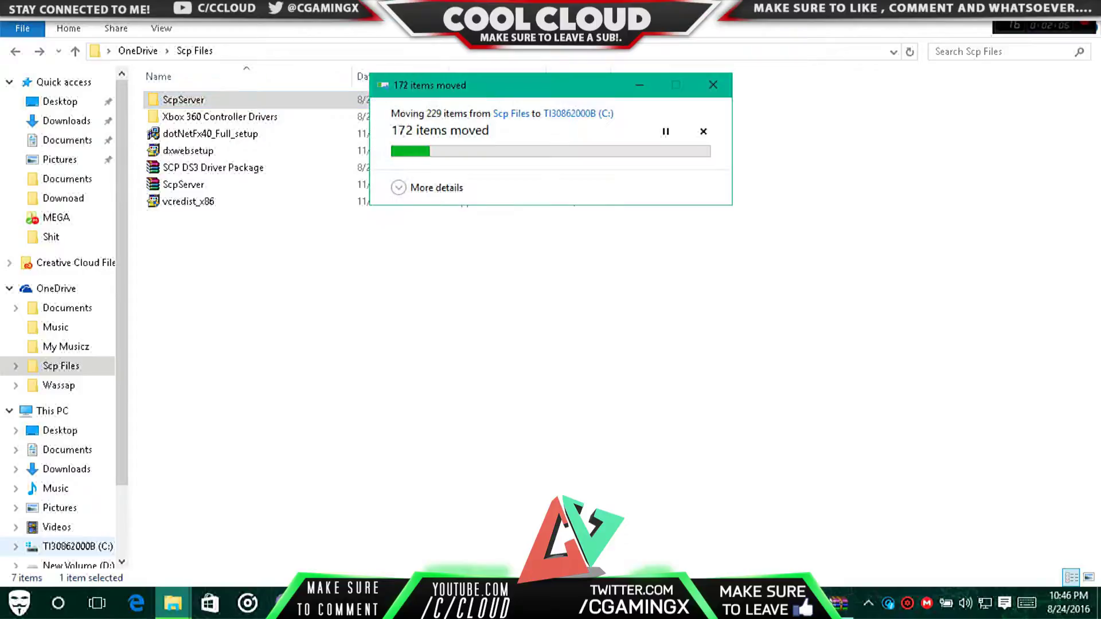
Step: Move the ScpServer folder from the root of the C: drive into Program Files (x86), granting administrator permission
left_click(64, 547)
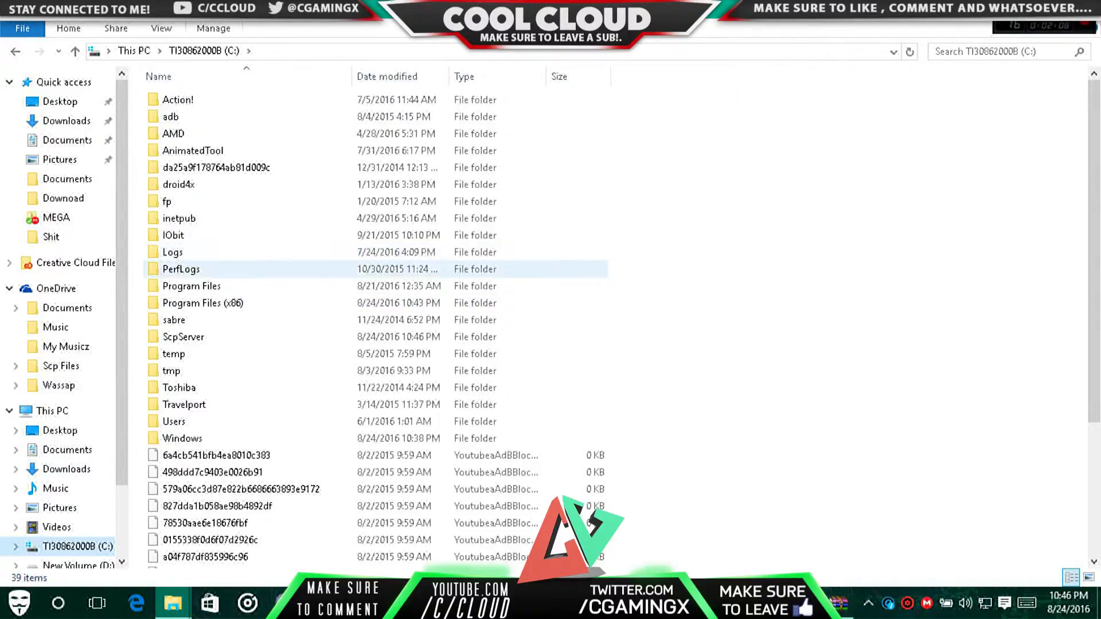
left_click(179, 219)
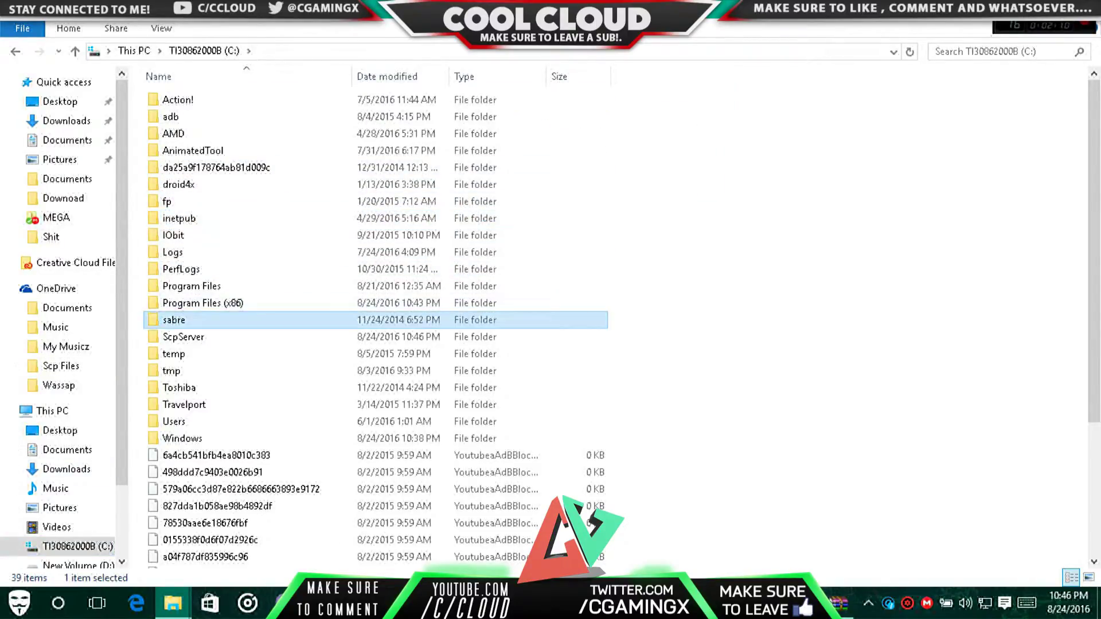
left_click_drag(184, 337, 247, 303)
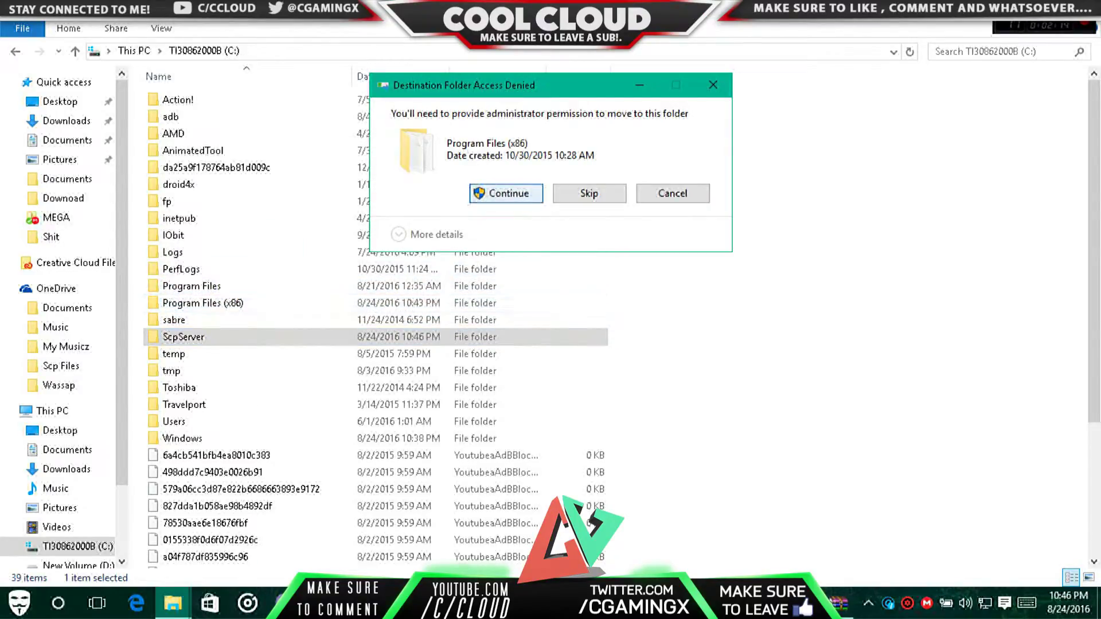
left_click(506, 194)
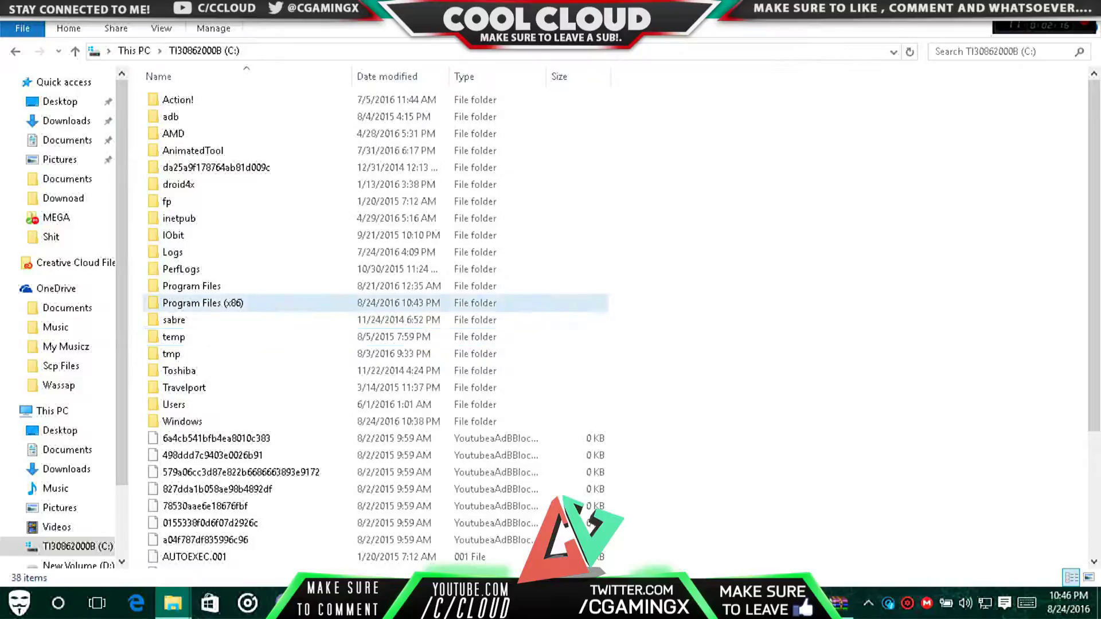
Step: Find the ScpServer folder in Program Files (x86), look at its contents and return to the parent folder
double_click(246, 303)
left_click(246, 368)
key("s")
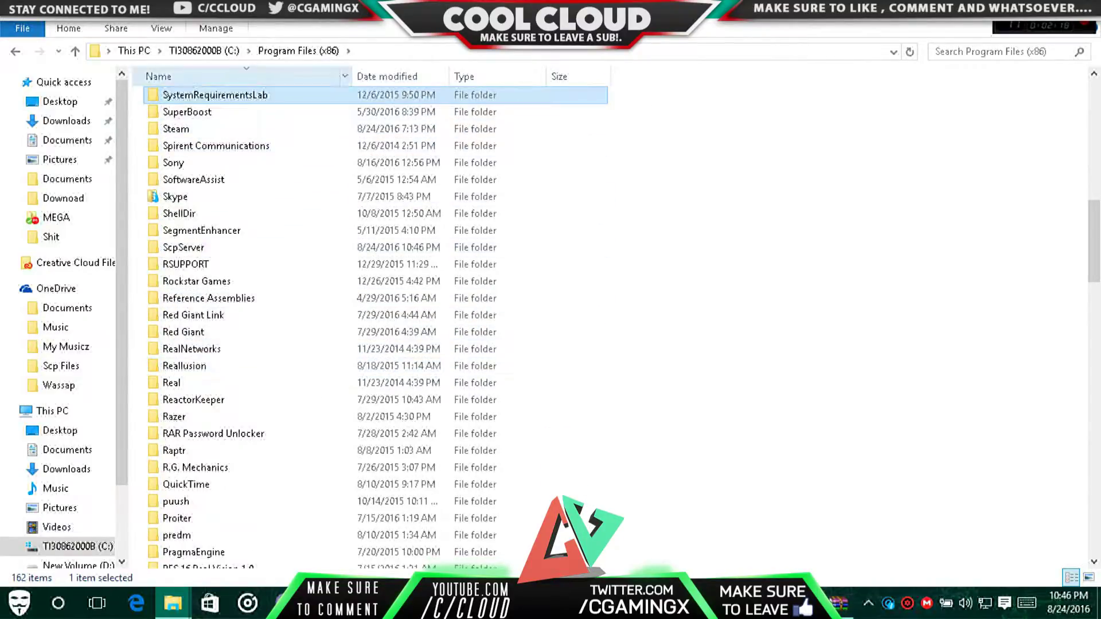
key("s")
key("s")
key("s")
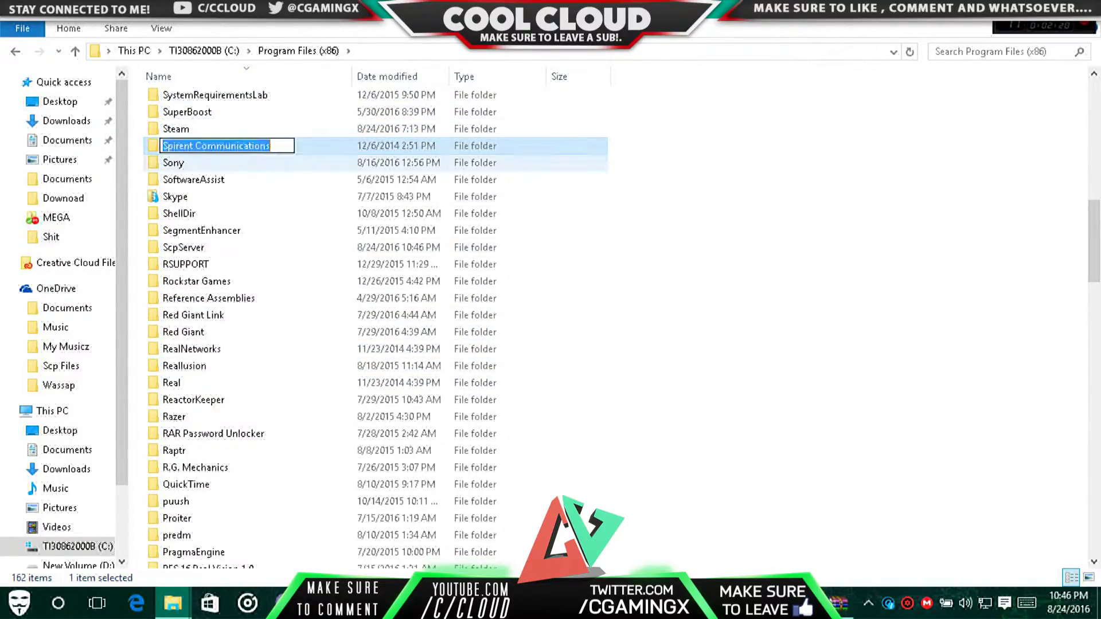
key("s")
key("s")
key("s")
key("s")
key("s")
key("s")
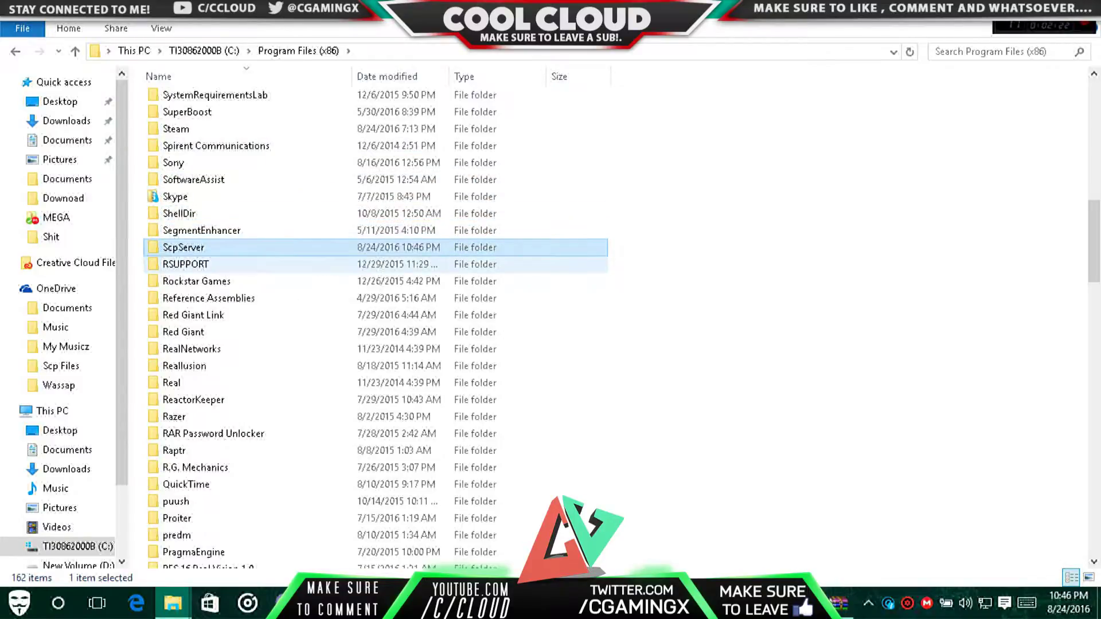
key("Return")
key("s")
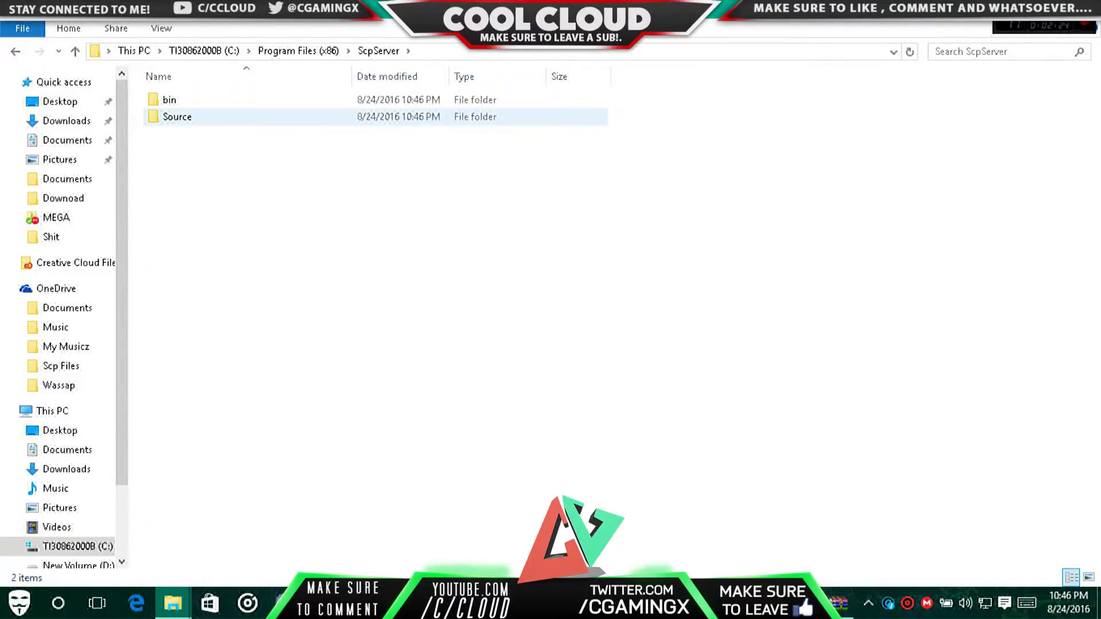
key("BackSpace")
right_click(184, 559)
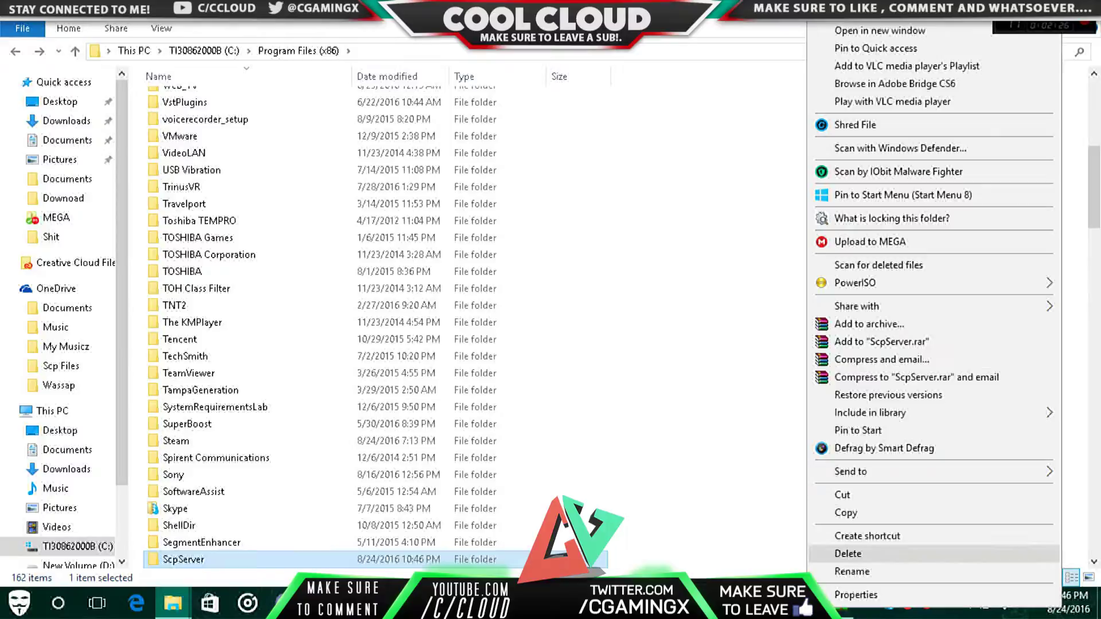
key("Up")
key("Up")
key("Up")
key("Up")
key("Right")
key("Left")
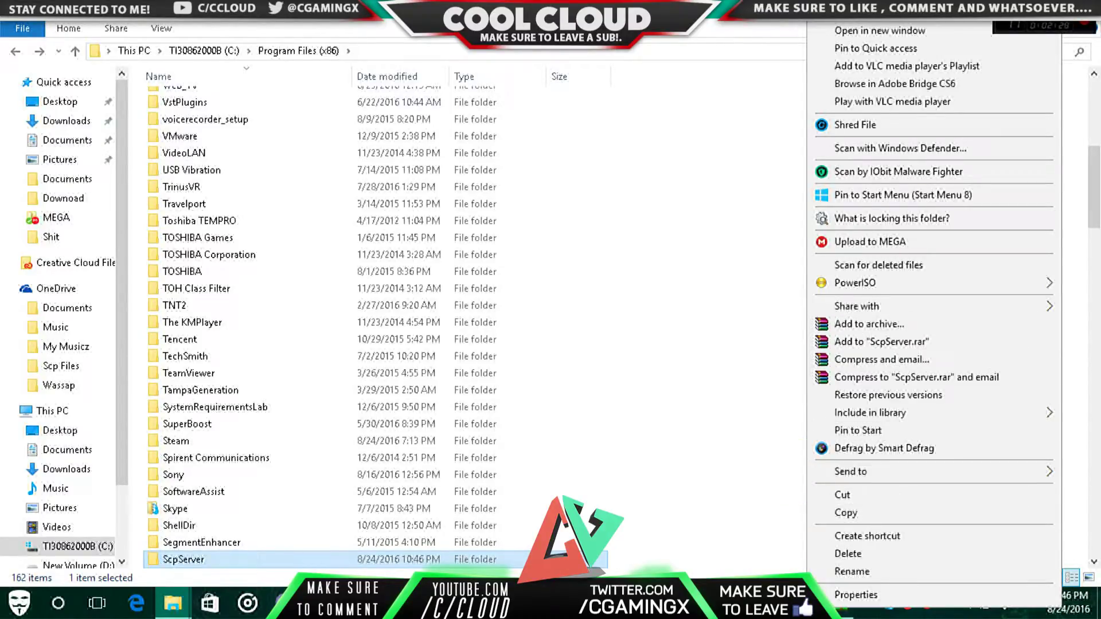
key("s")
key("Down")
key("Up")
key("Up")
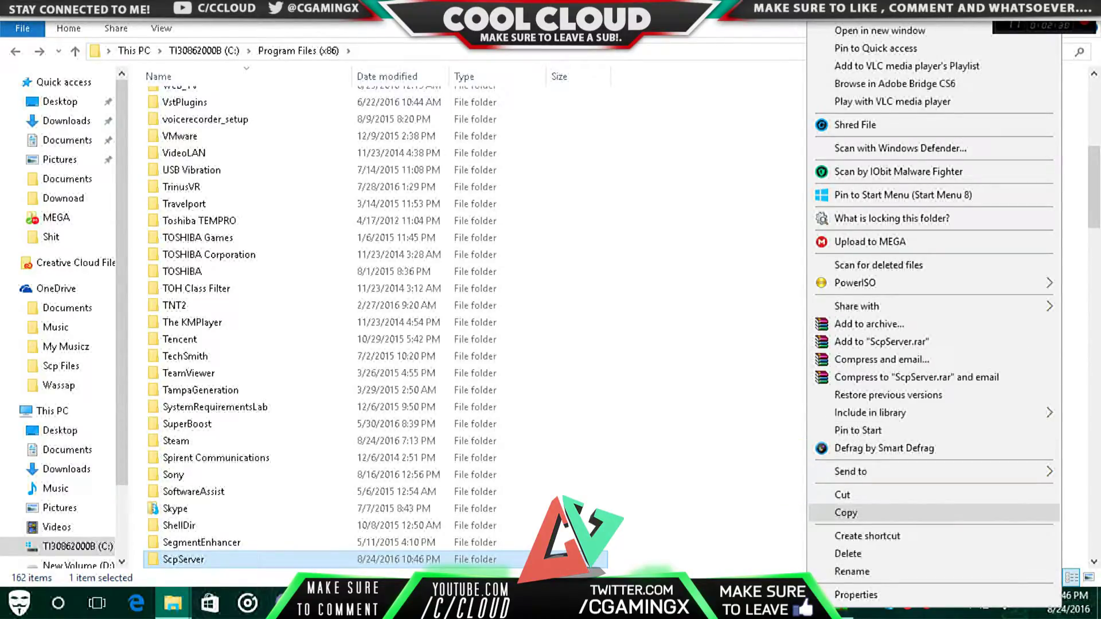
key("Down")
key("Down")
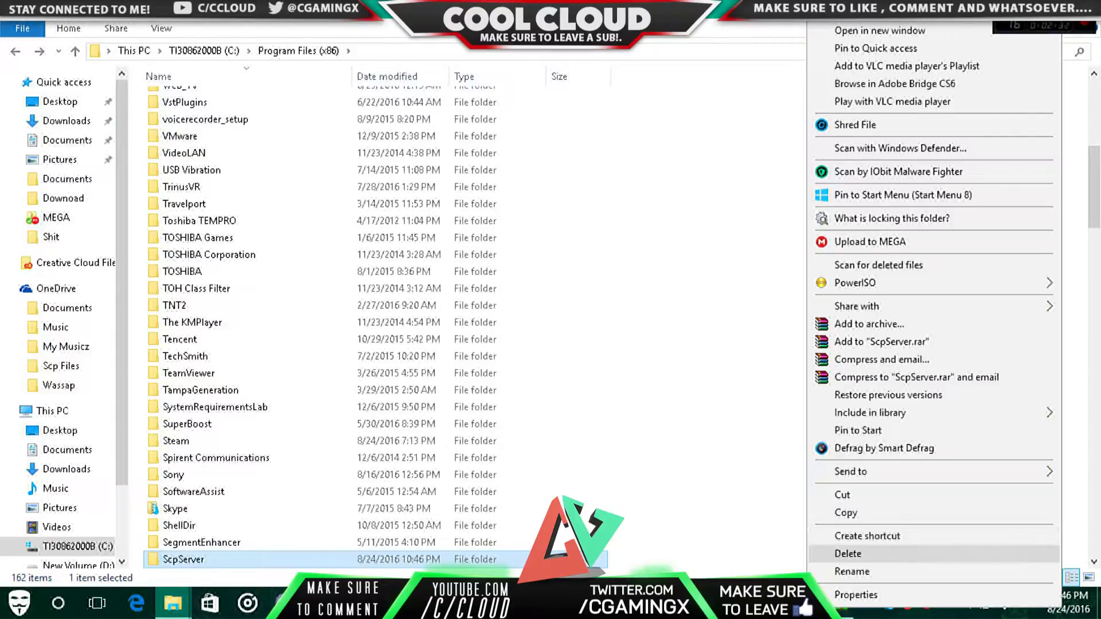
key("Up")
key("Escape")
Step: Create a new folder named Scarlet.Crush Productions in Program Files (x86)
right_click(741, 219)
mouse_move(846, 395)
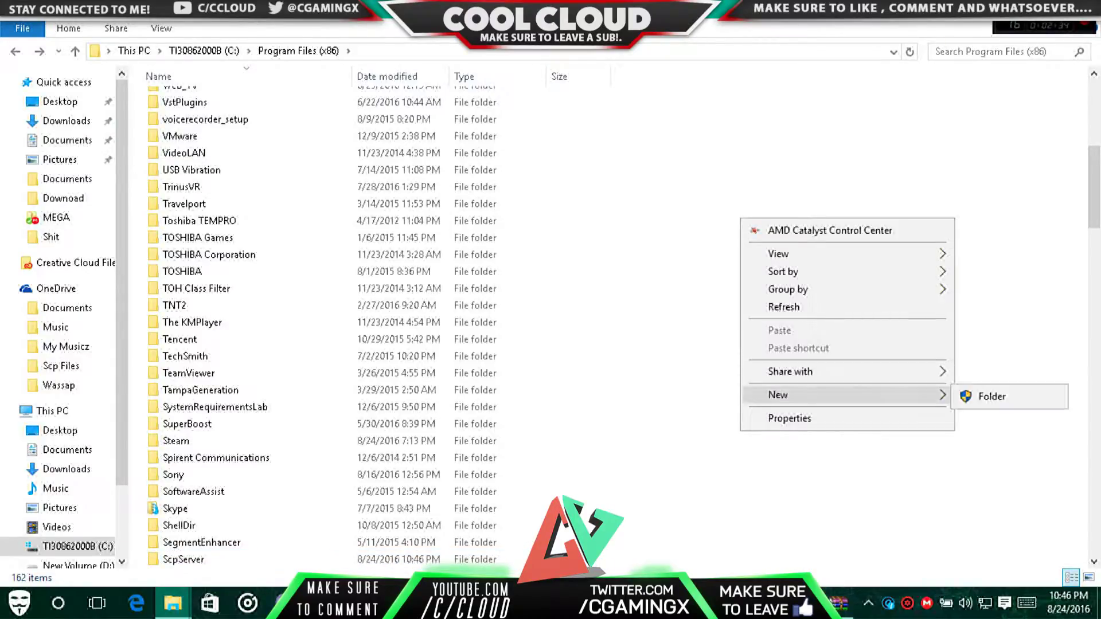
key("Return")
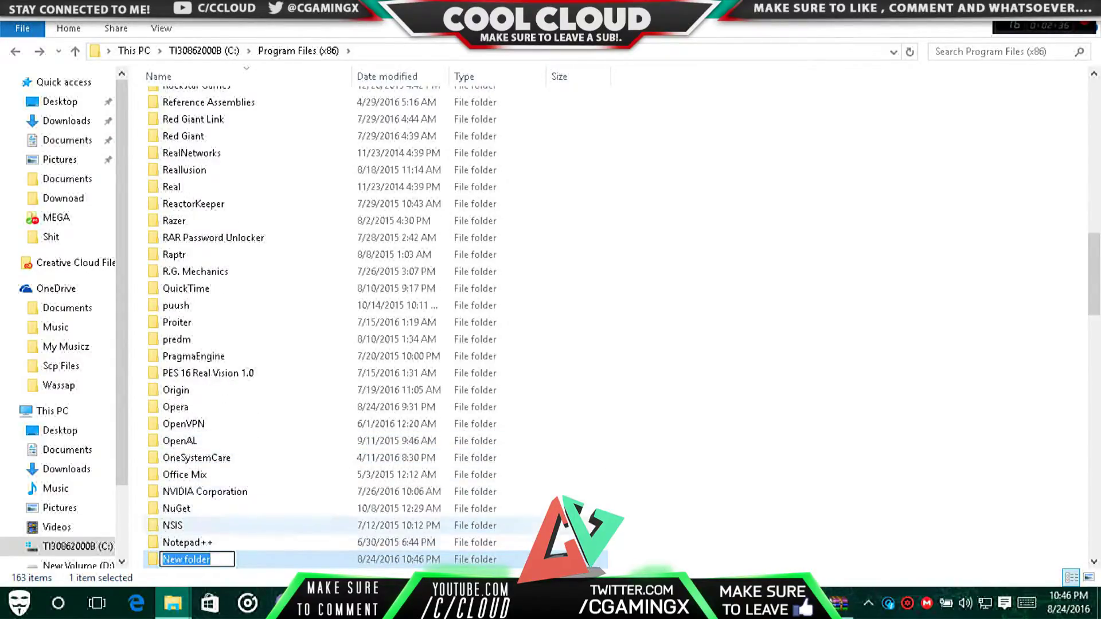
type("Sca")
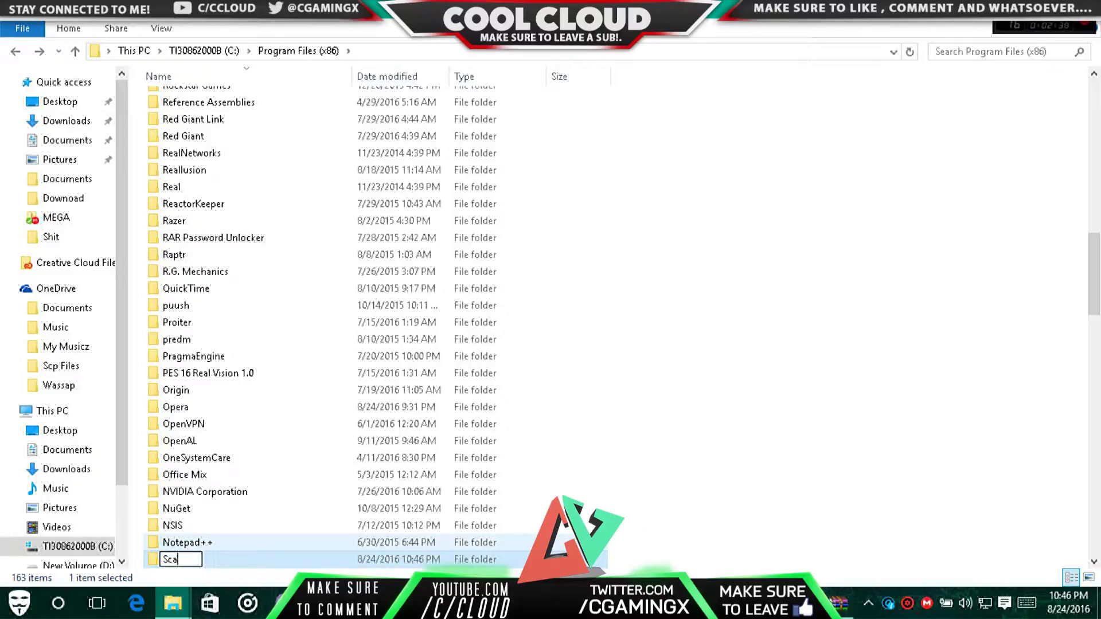
type("rlet.Crush Pr")
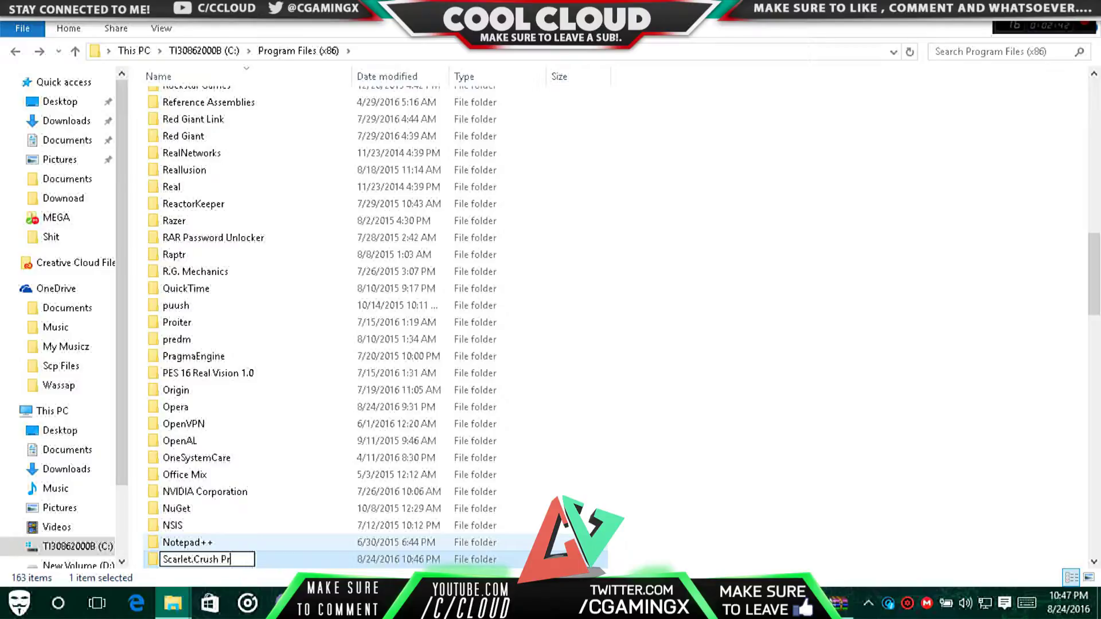
type("oductions")
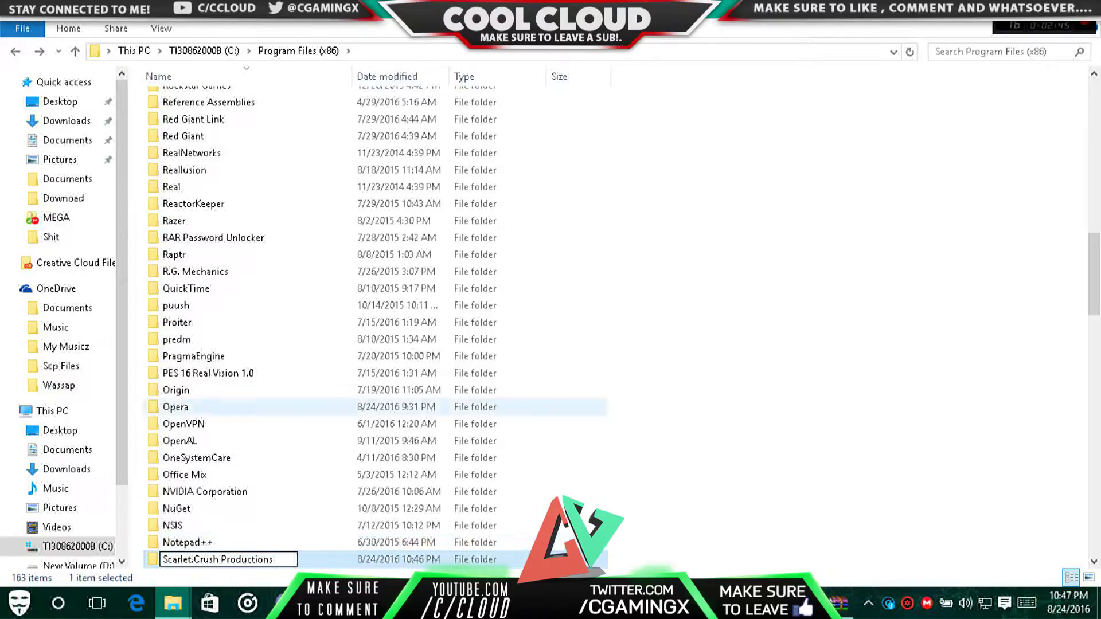
key("Return")
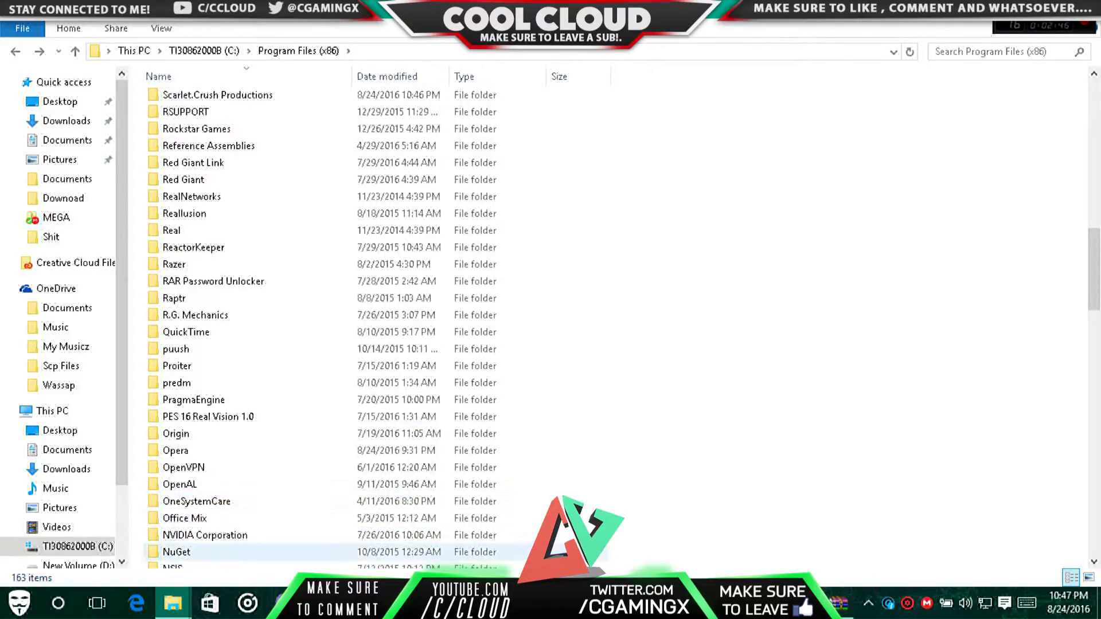
Step: Move the ScpServer folder into the Scarlet.Crush Productions folder, granting permission for the move
key("s")
key("s")
key("s")
key("s")
key("s")
key("s")
key("s")
key("s")
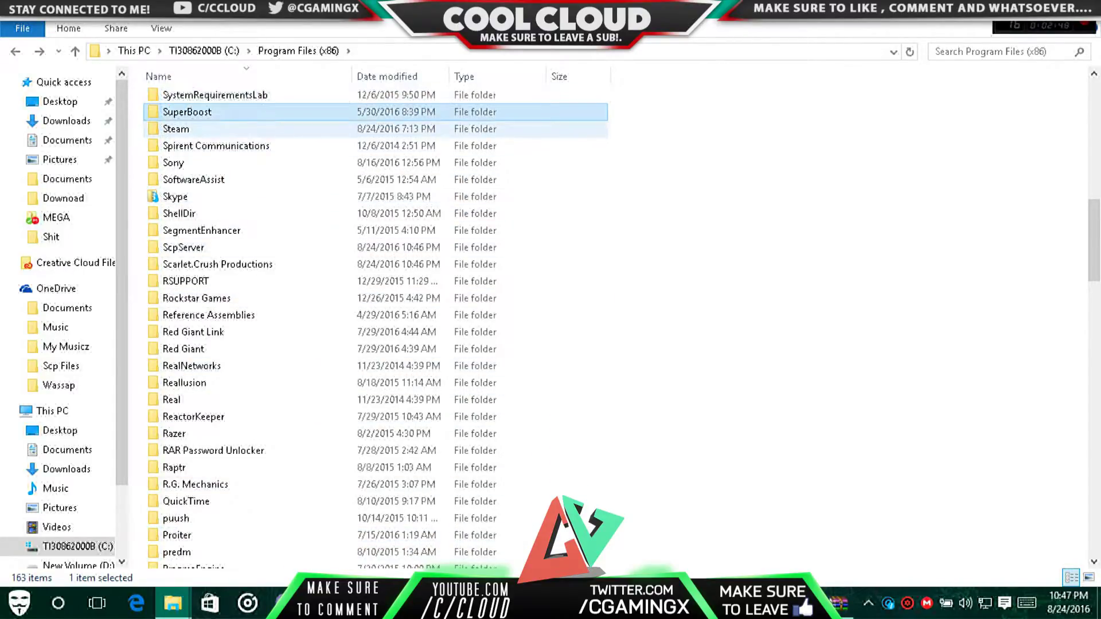
key("s")
key("s")
key("s")
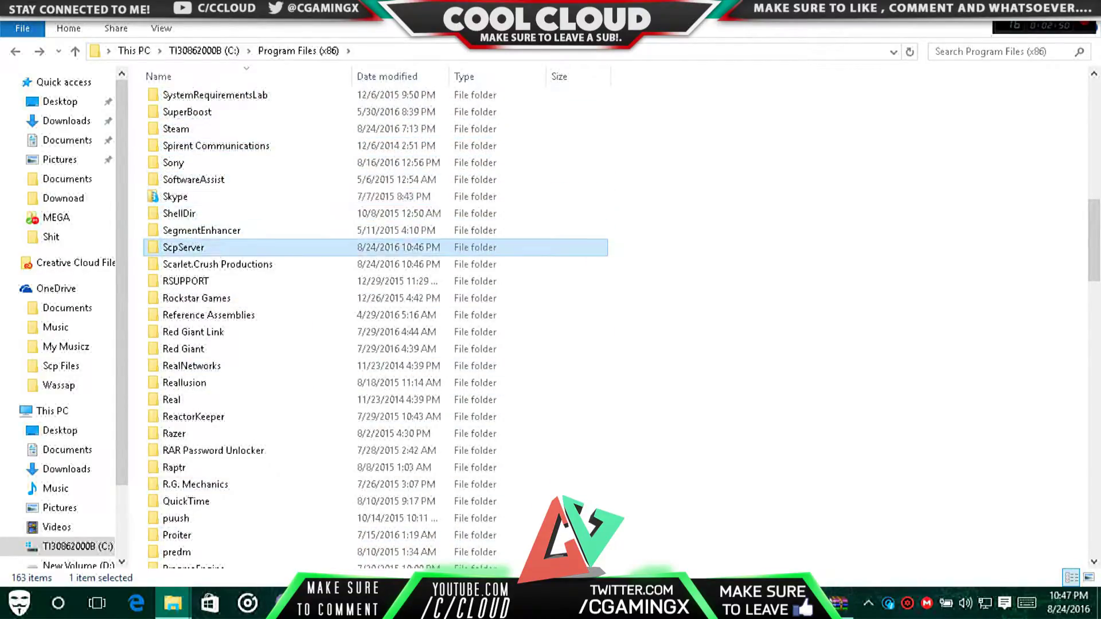
left_click(269, 247)
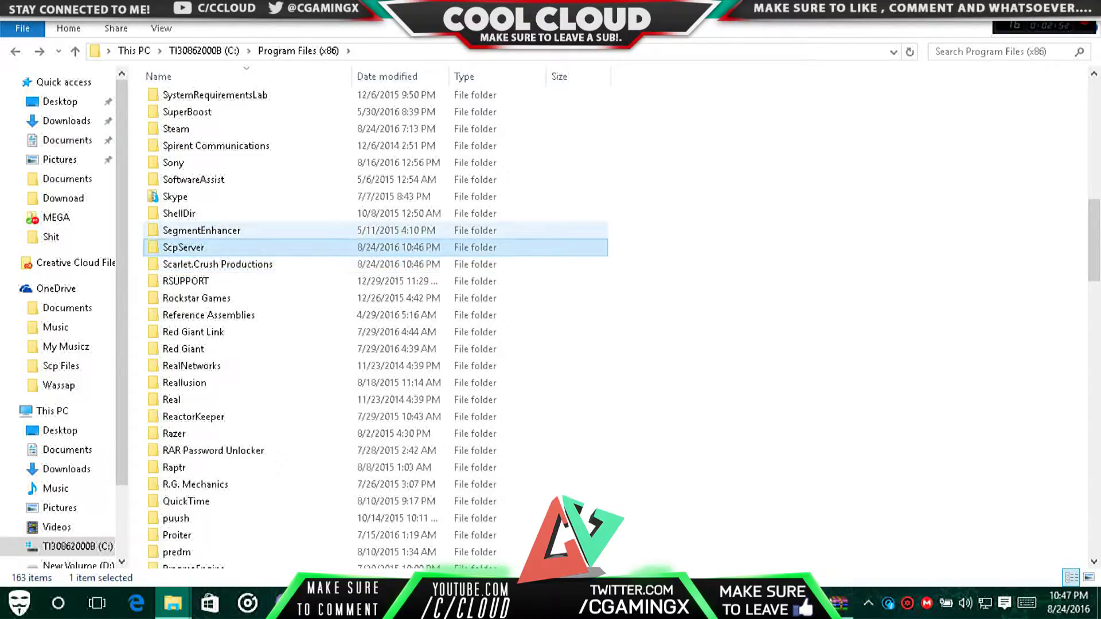
left_click_drag(270, 247, 279, 268)
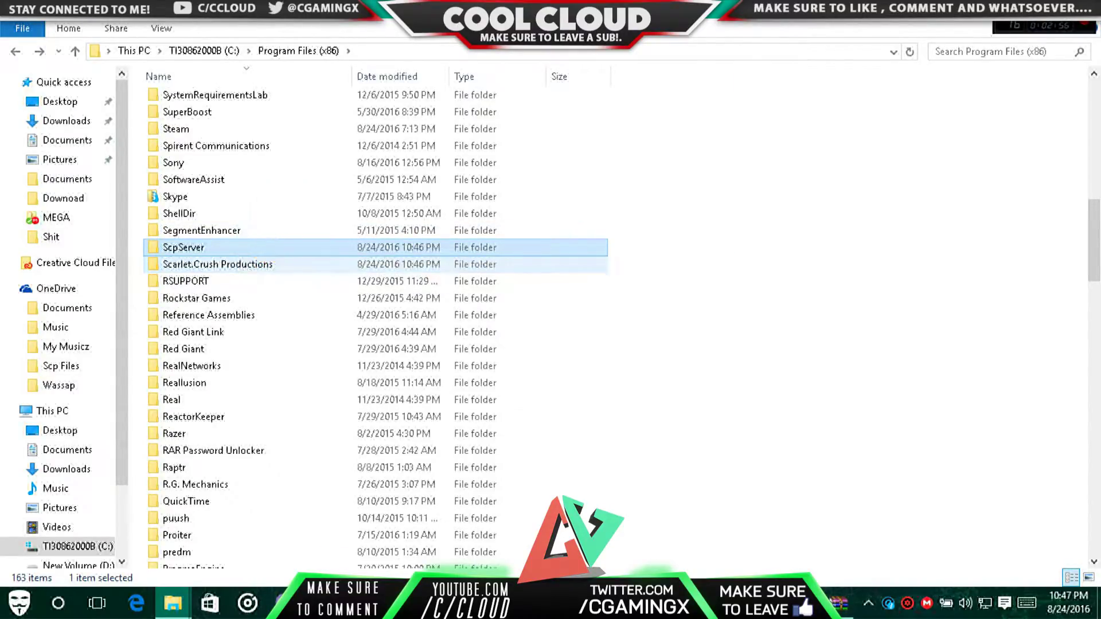
key("Return")
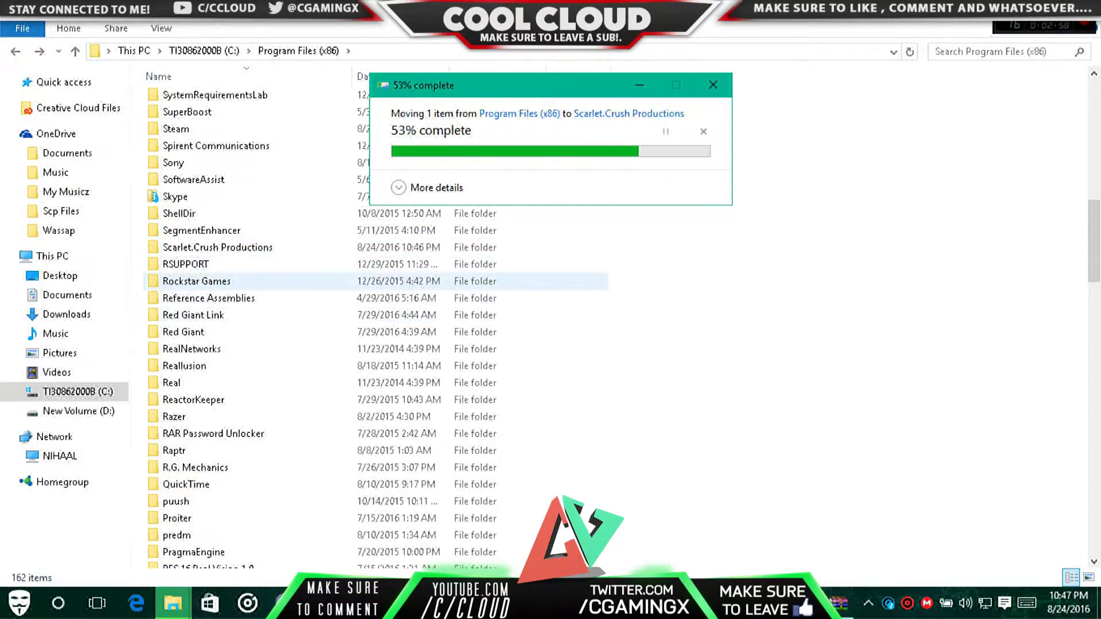
Step: Open the bin folder of ScpServer inside Scarlet.Crush Productions and launch ScpDriver, allowing it to run
left_click(270, 247)
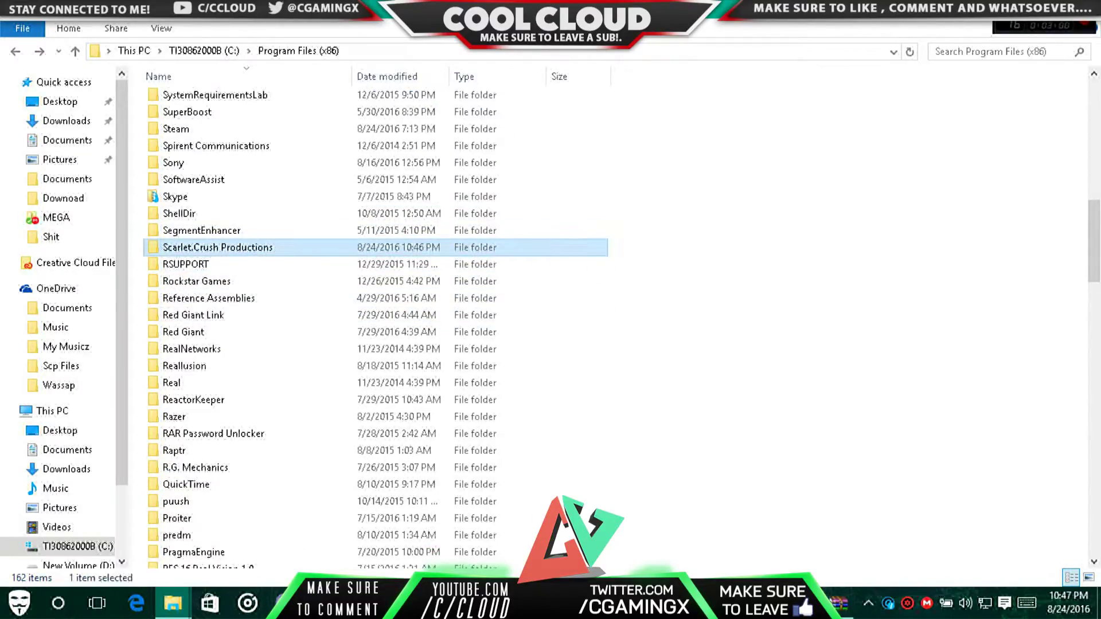
double_click(269, 247)
double_click(247, 92)
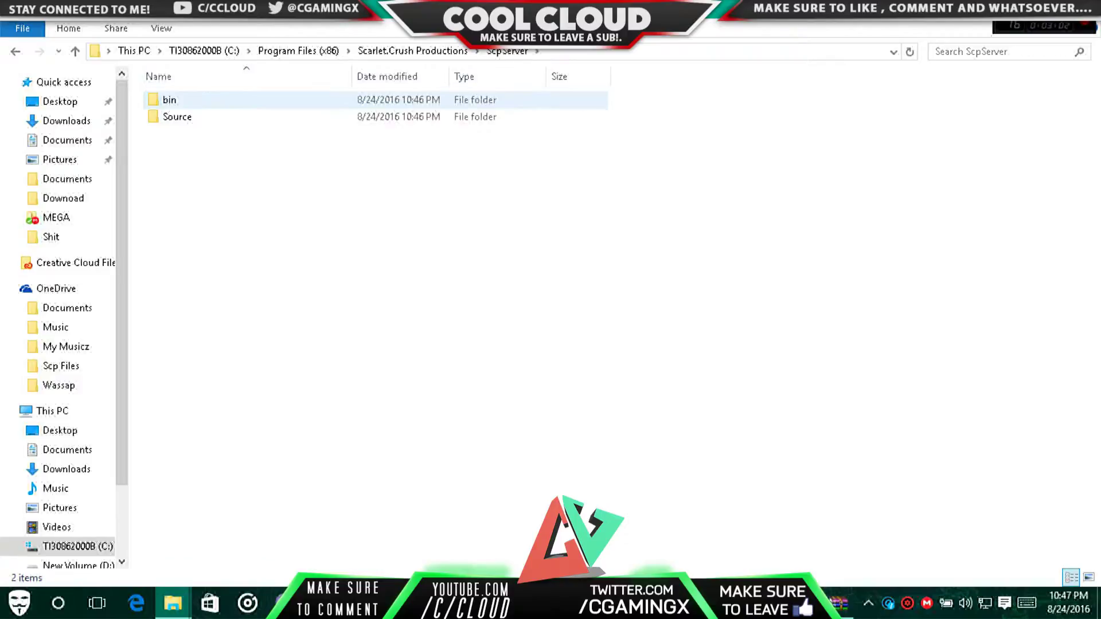
double_click(247, 100)
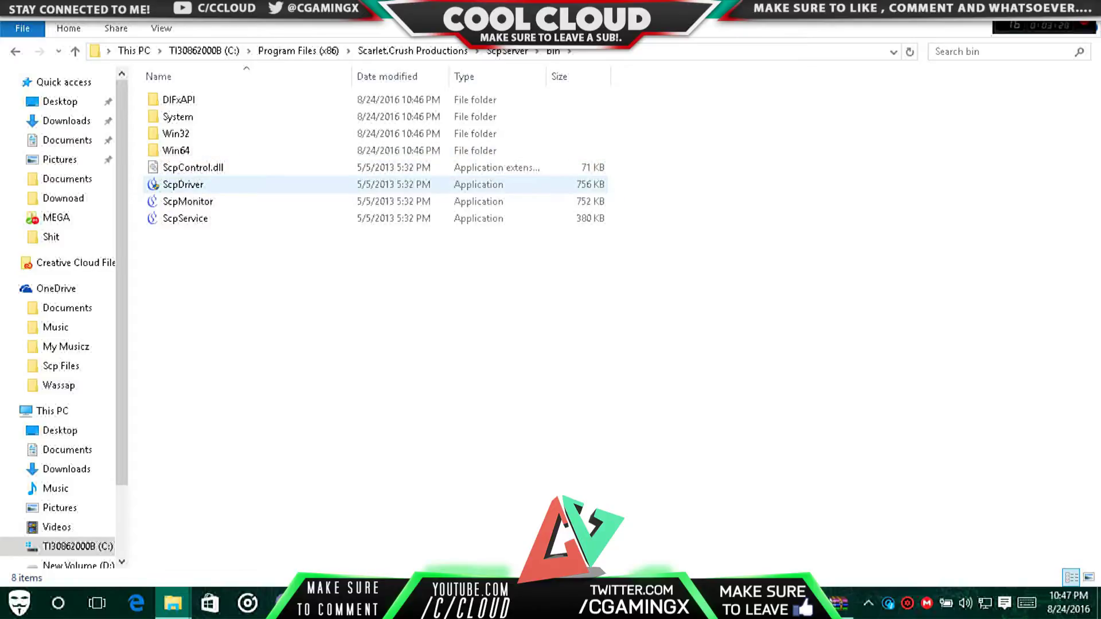
double_click(183, 184)
left_click(622, 332)
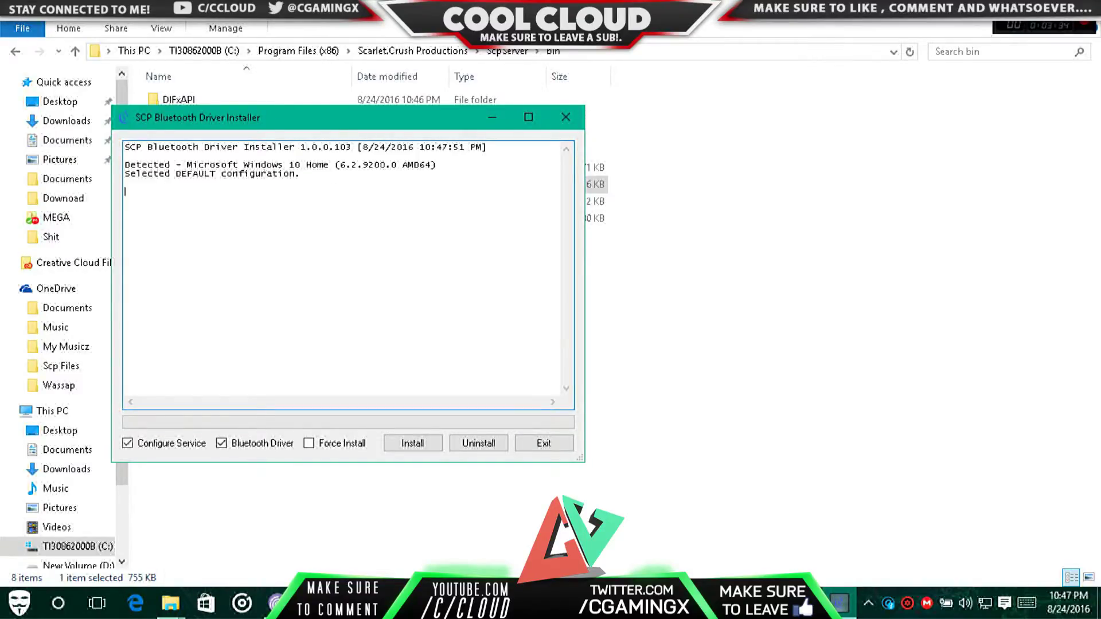
Step: Enable Force Install, uninstall the existing SCP drivers and review the uninstall log
left_click(309, 443)
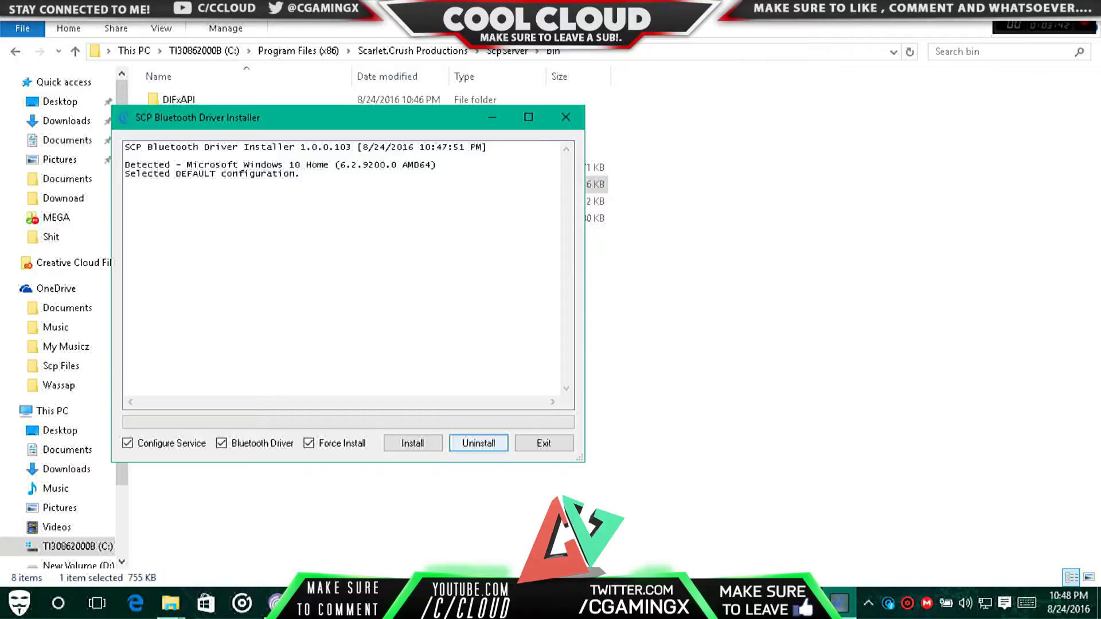
left_click(479, 443)
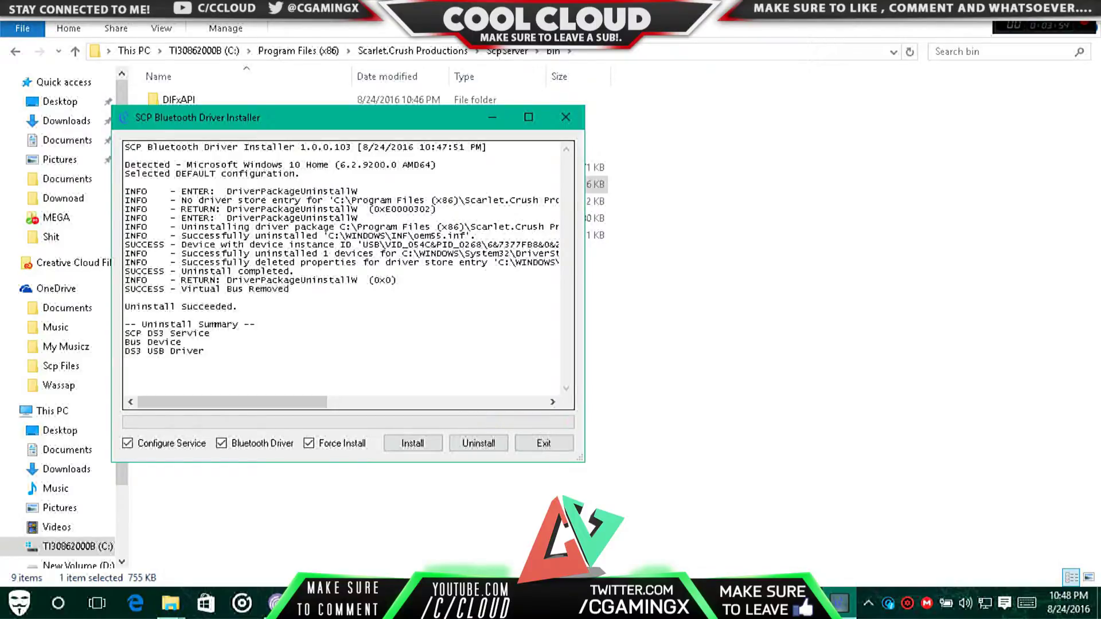
left_click_drag(290, 289, 125, 209)
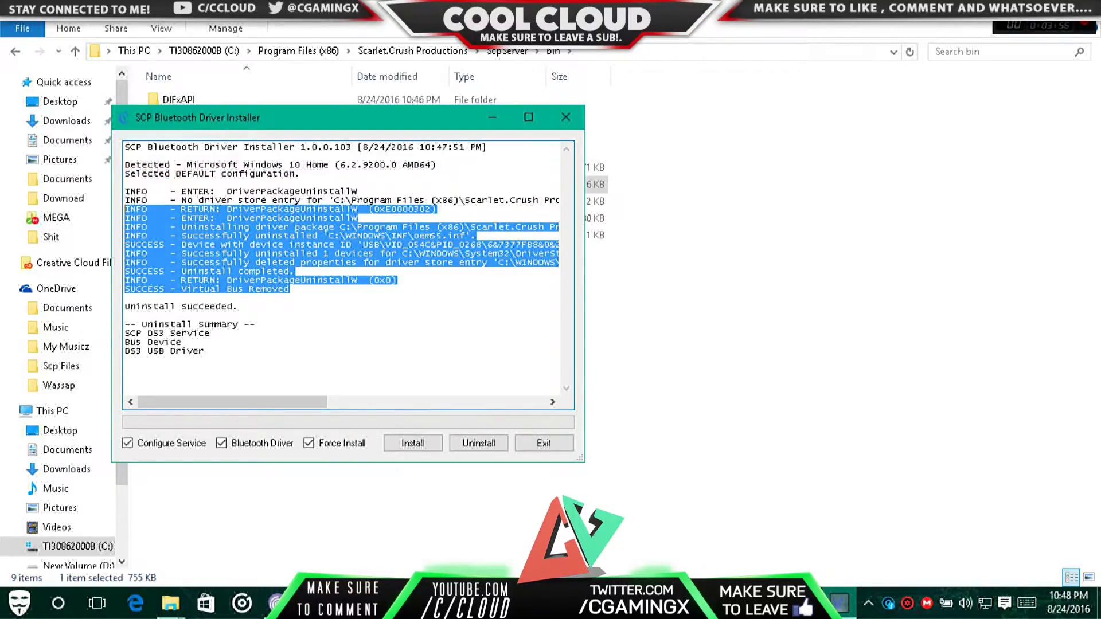
left_click(125, 316)
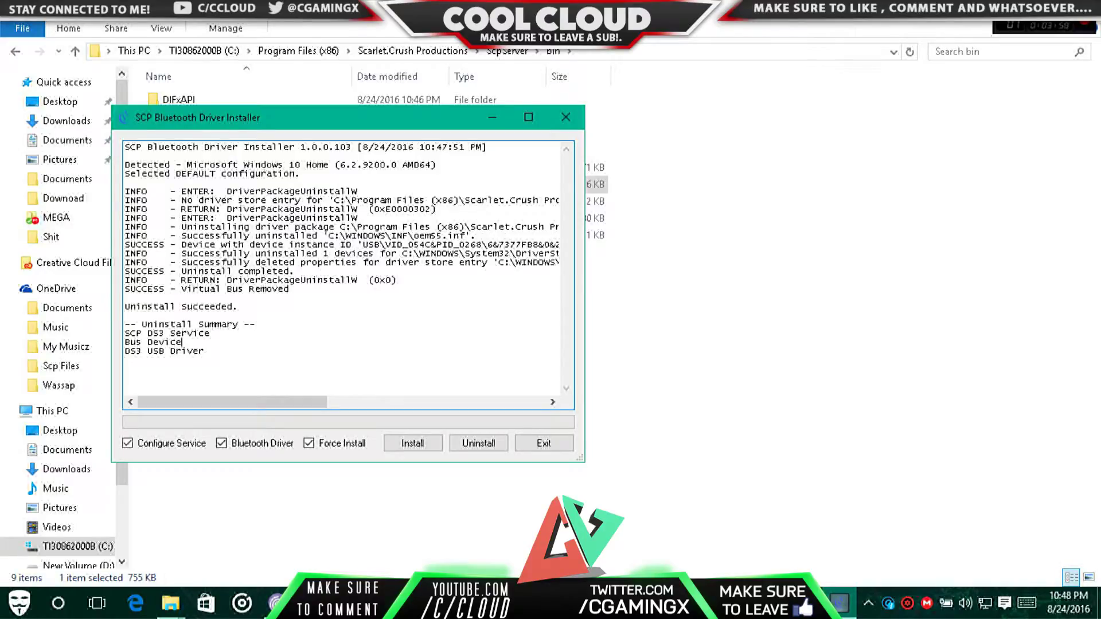
Step: Install the SCP drivers with Configure Service, Bluetooth Driver and Force Install enabled
key("Tab")
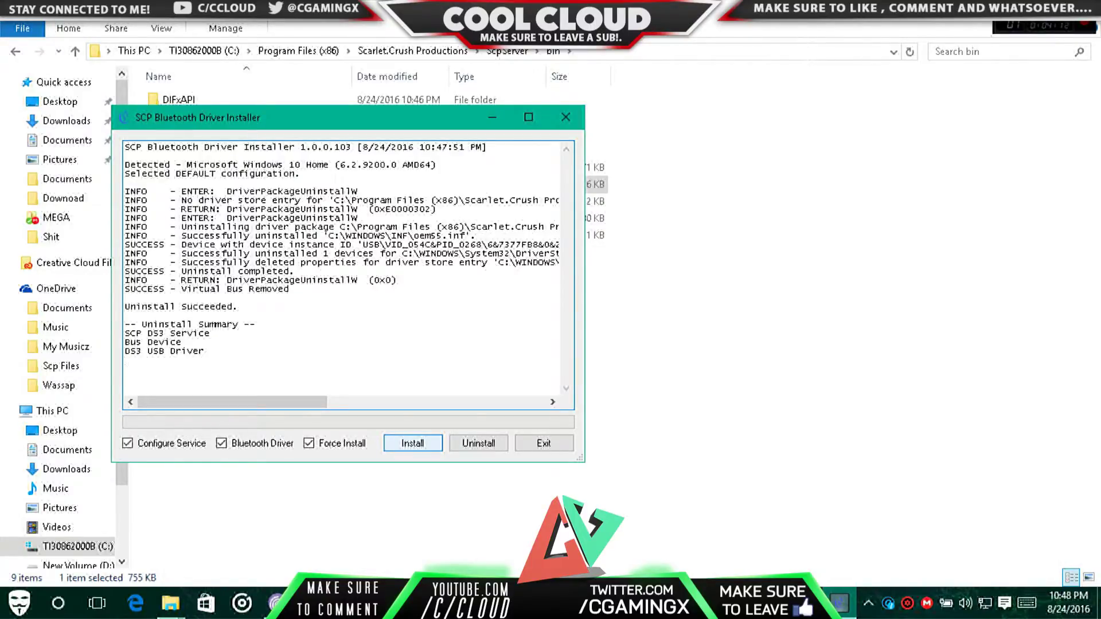
left_click(412, 442)
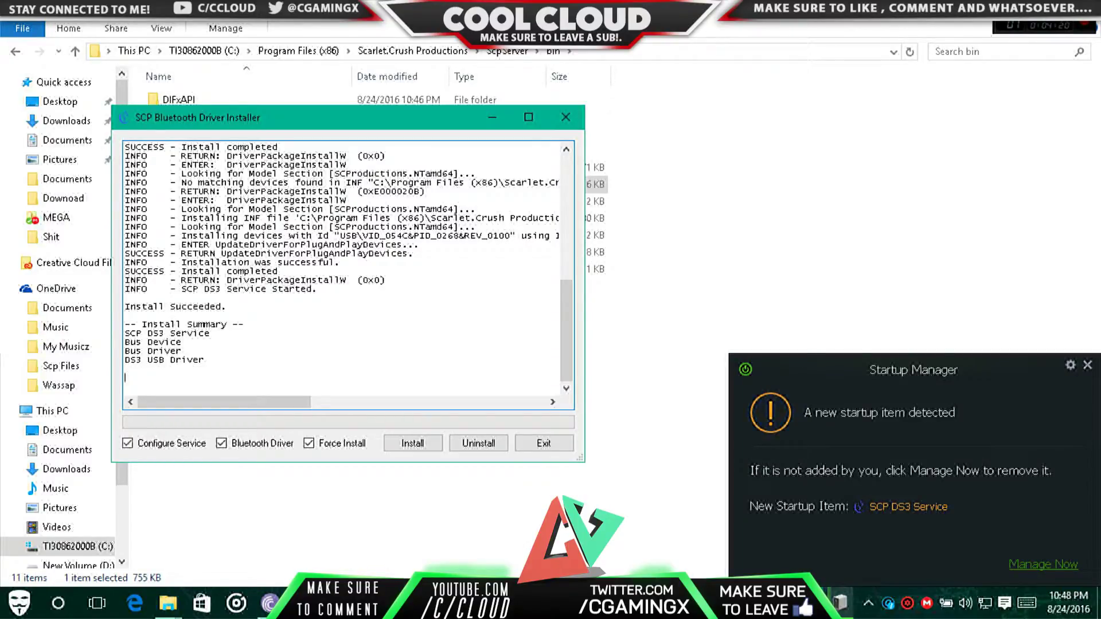
Step: Exit the SCP driver installer and launch ScpMonitor from the bin folder
left_click(210, 333)
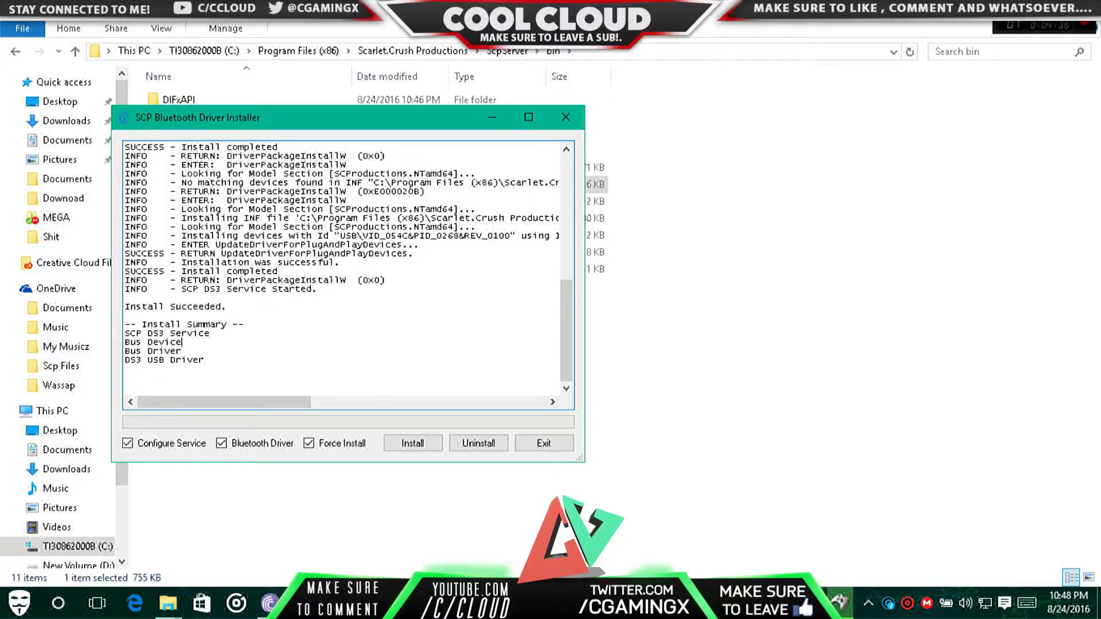
left_click(543, 442)
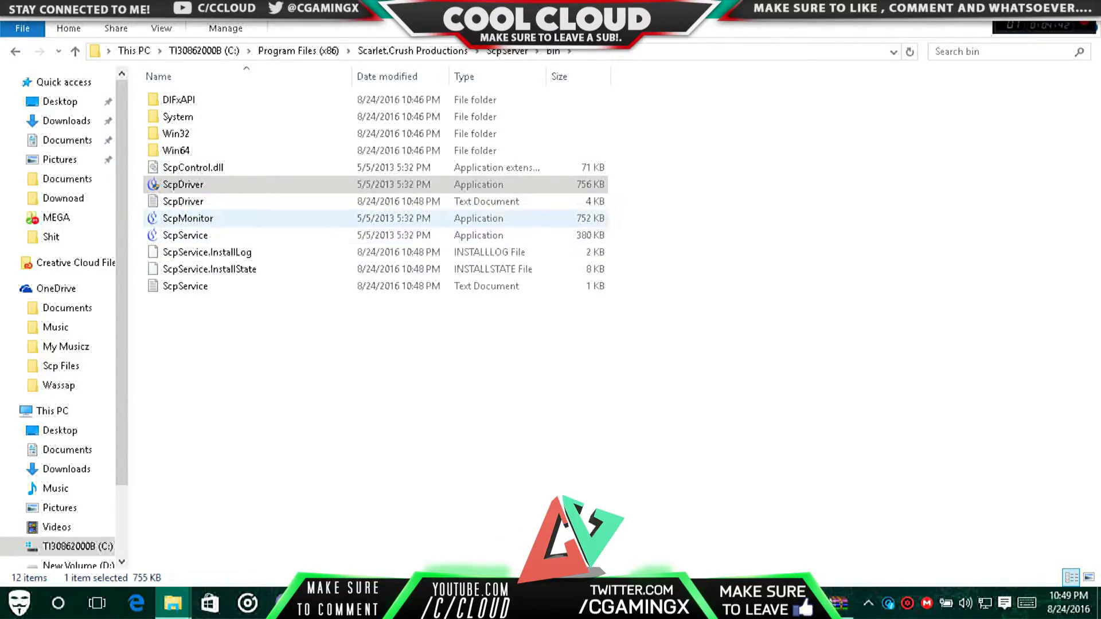
left_click(187, 219)
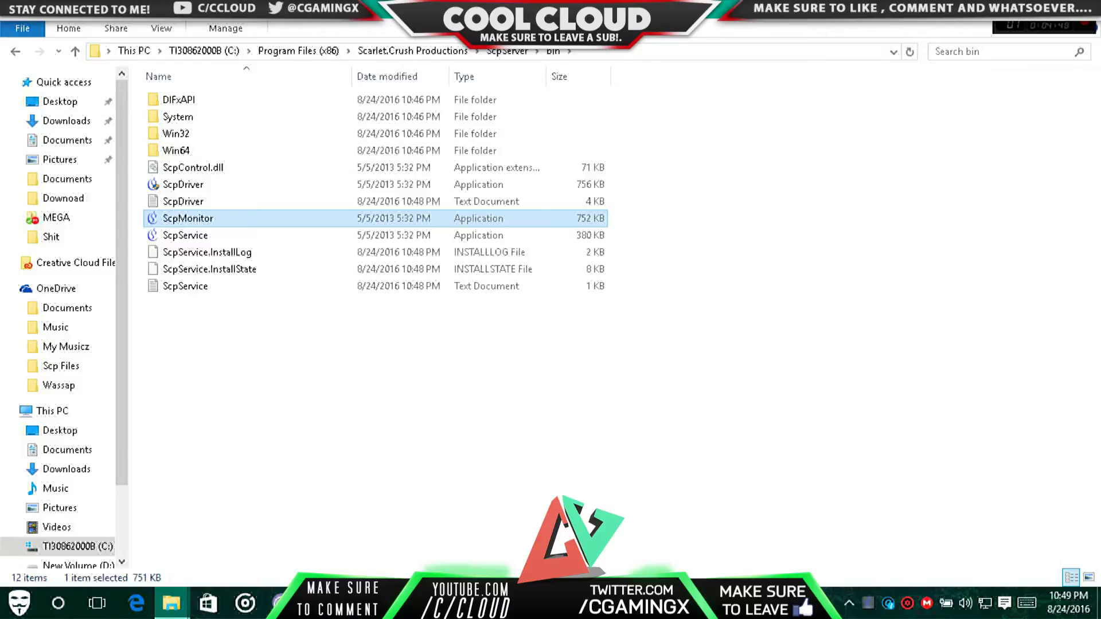
Step: Close the SCP DS3 Driver Package archive window and check the pad connections in SCP DS3 Monitor, closing the monitor when done
left_click(825, 601)
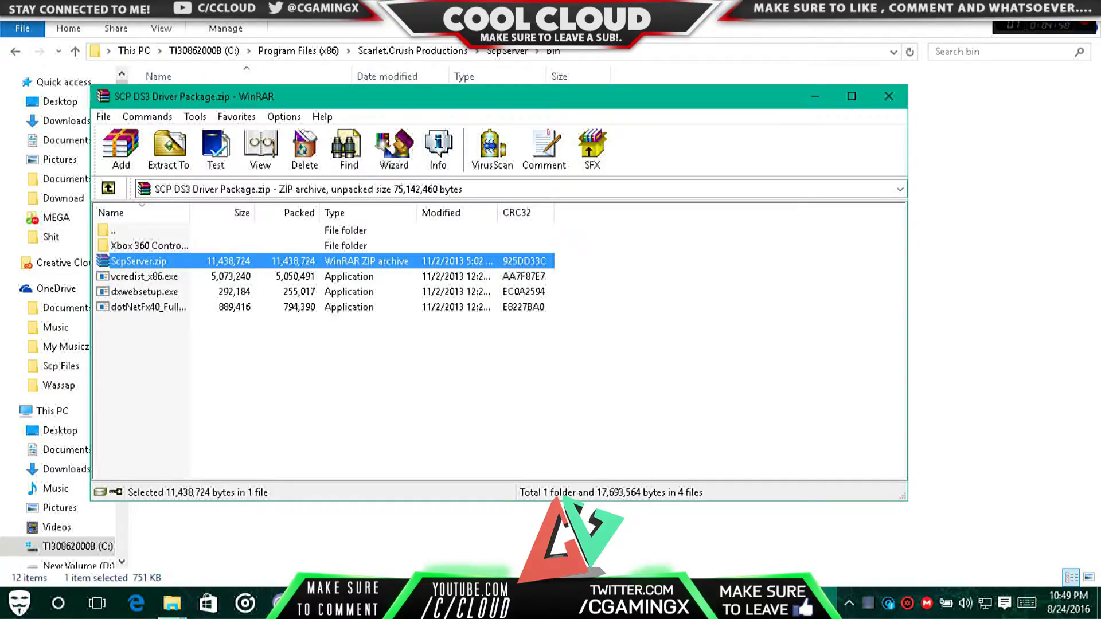
left_click(888, 96)
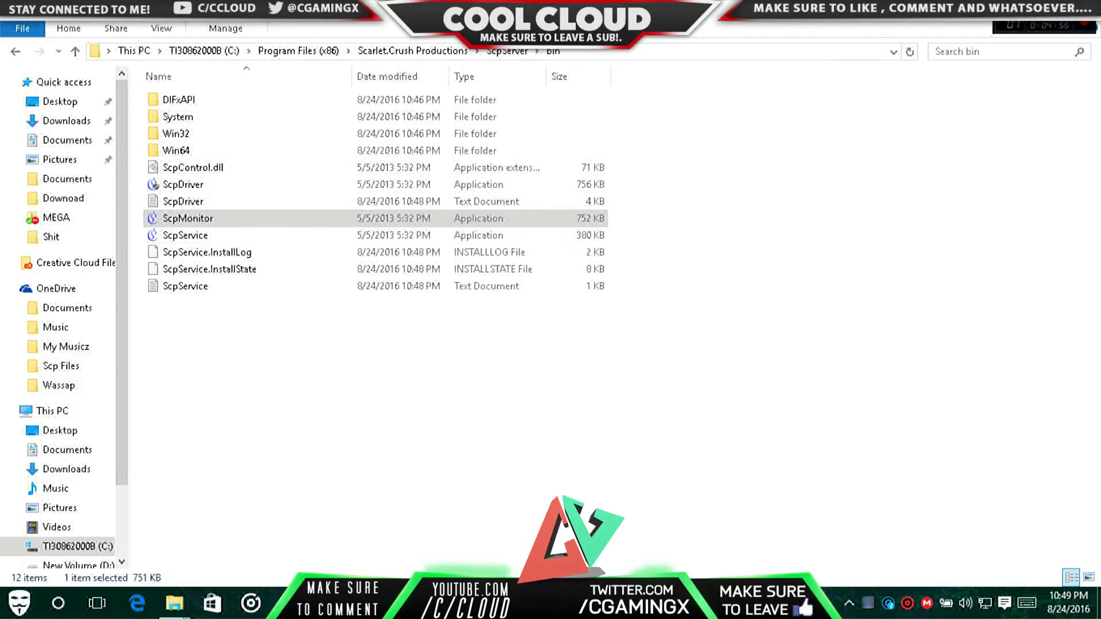
right_click(865, 602)
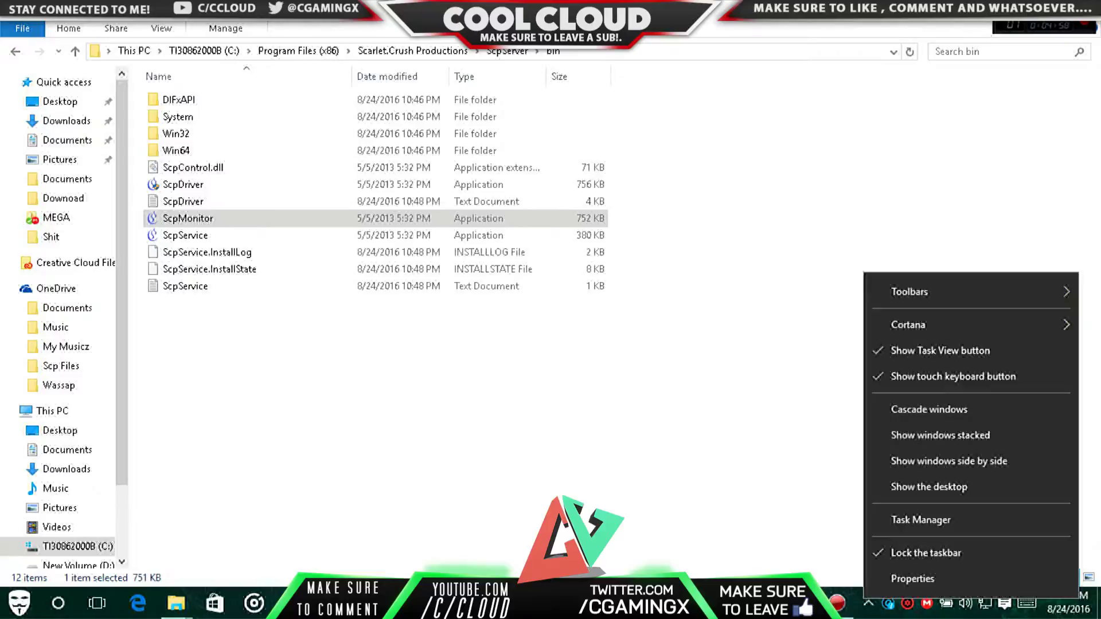
left_click(803, 458)
left_click(868, 603)
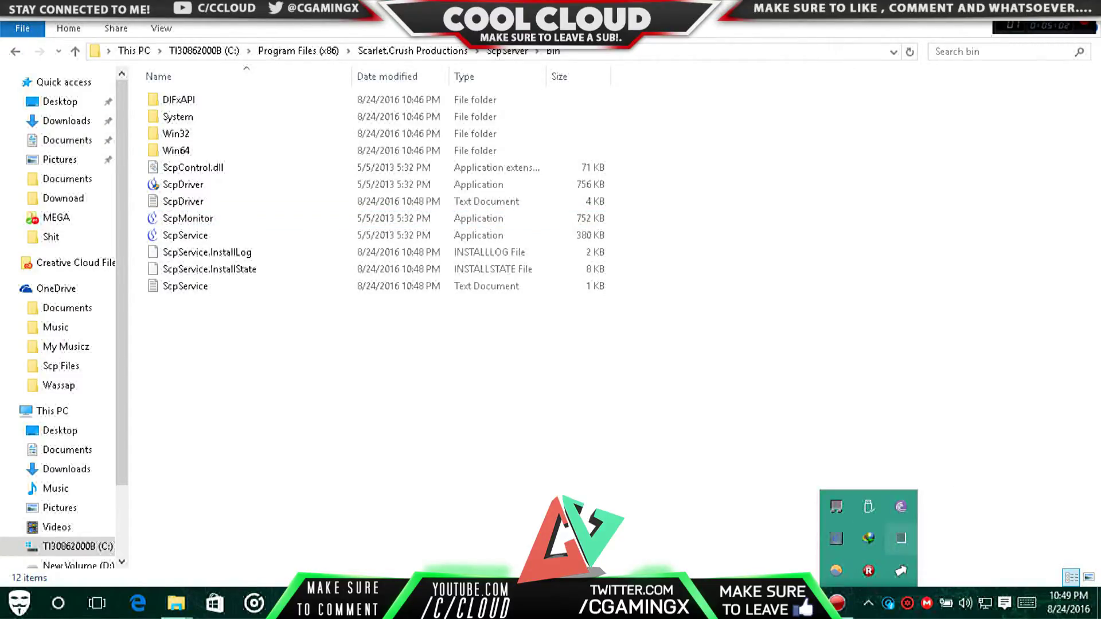
left_click(836, 538)
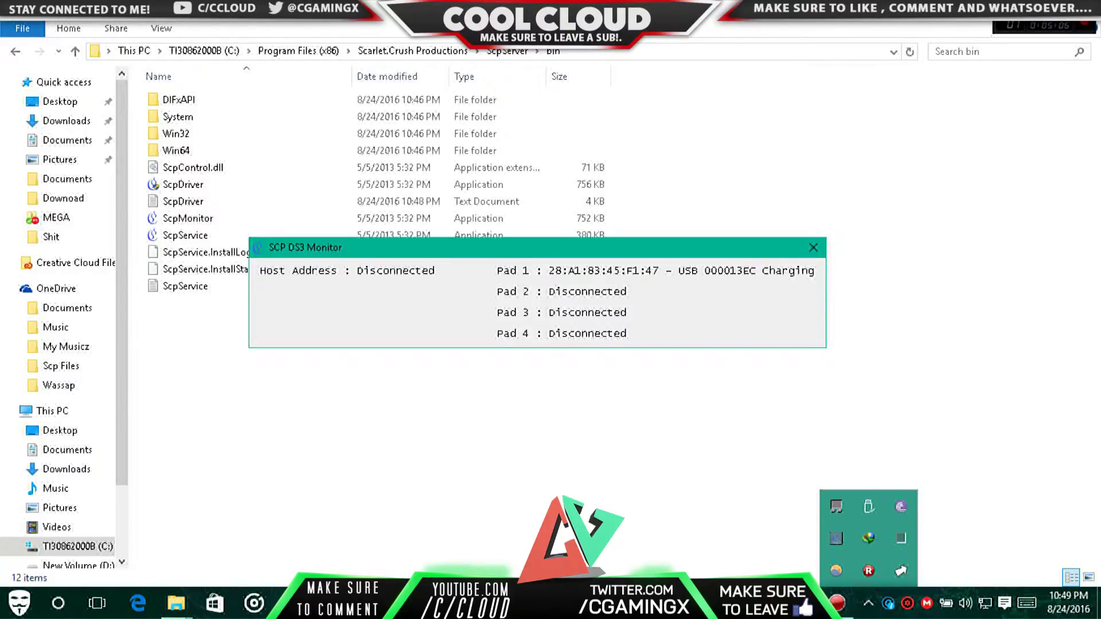
left_click(813, 247)
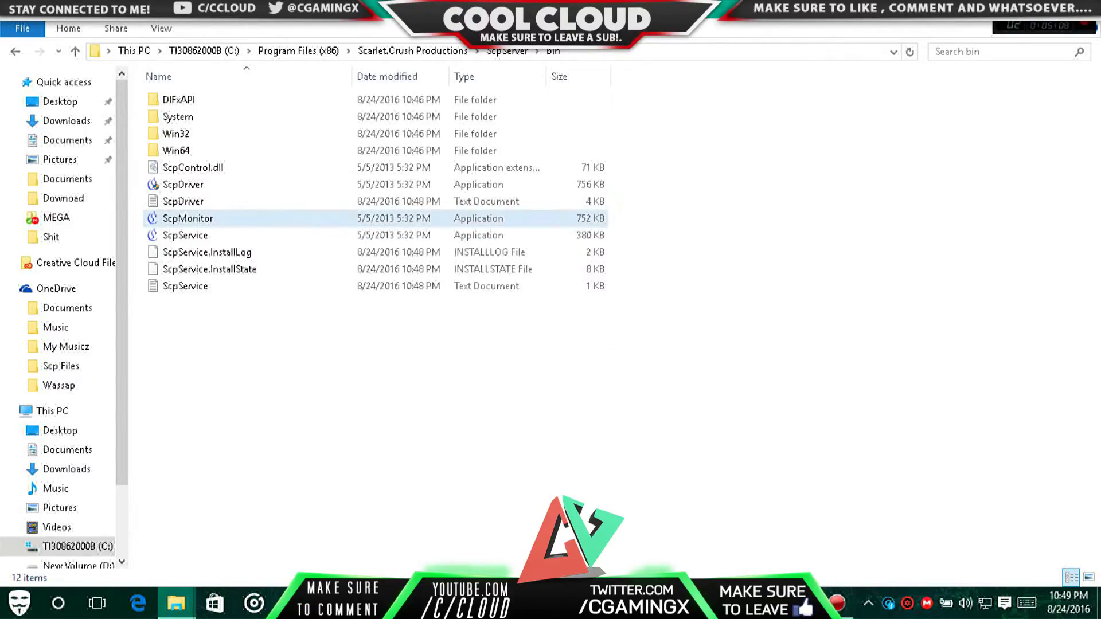
Step: Open the Win64 folder inside bin and launch the SCPUser application
key("Up")
key("Up")
key("Up")
key("Up")
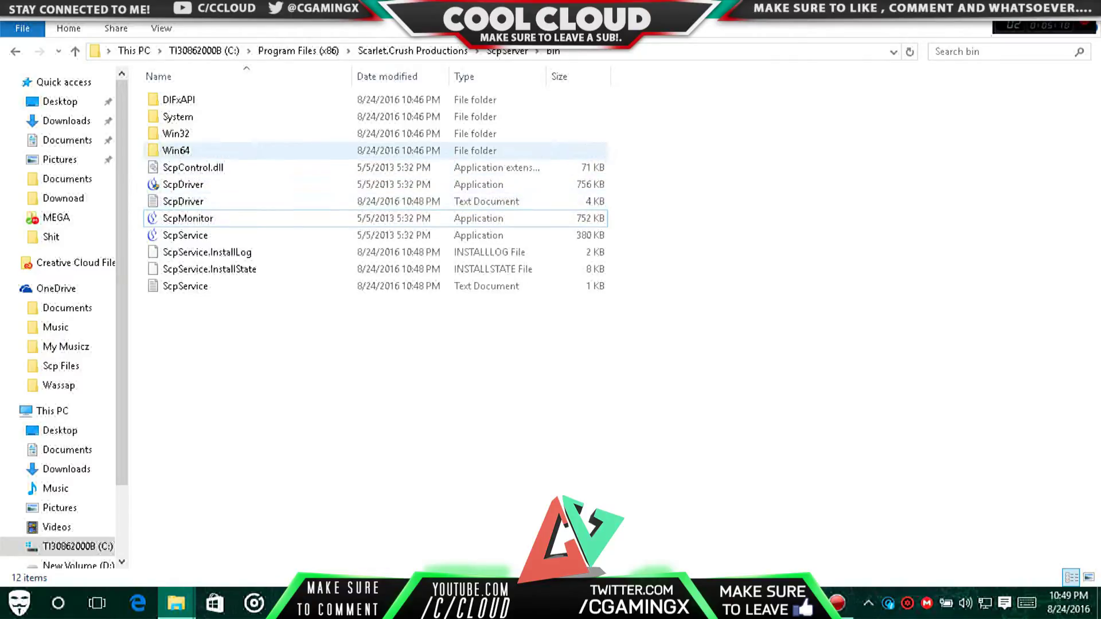
key("Return")
left_click(244, 92)
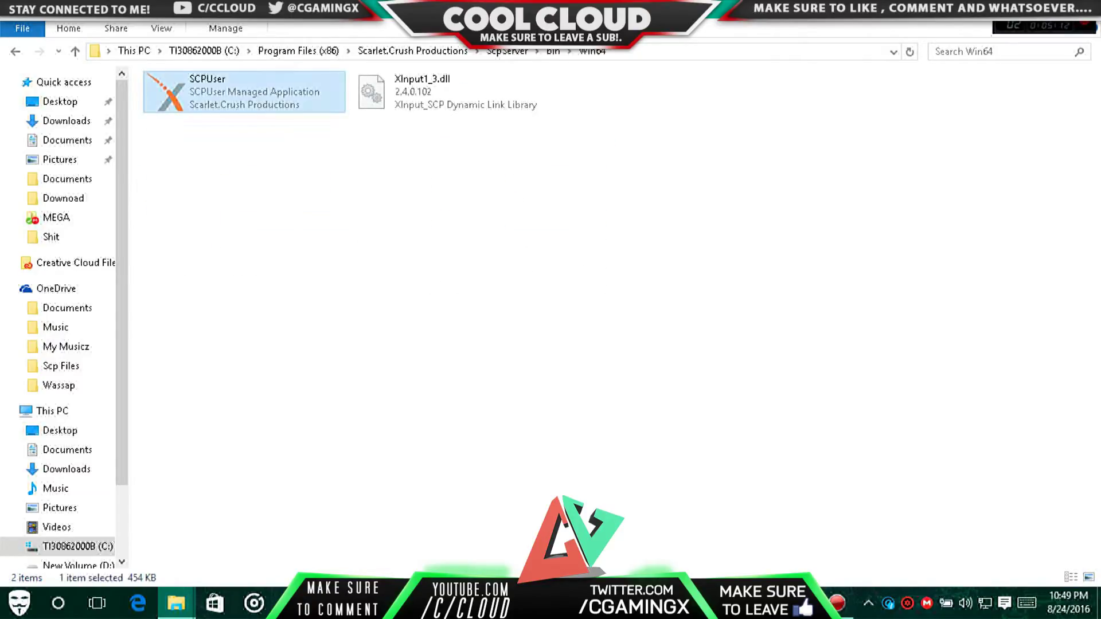
key("Return")
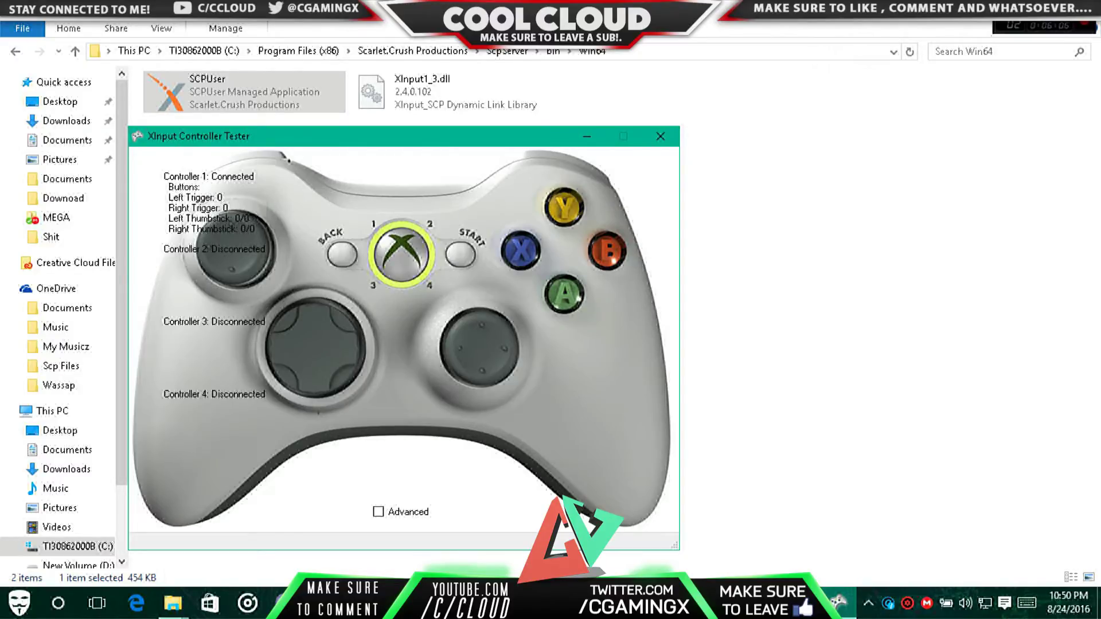
Step: Enable Advanced in XInput Controller Tester, try both Rumble sliders and close the tester
left_click(377, 511)
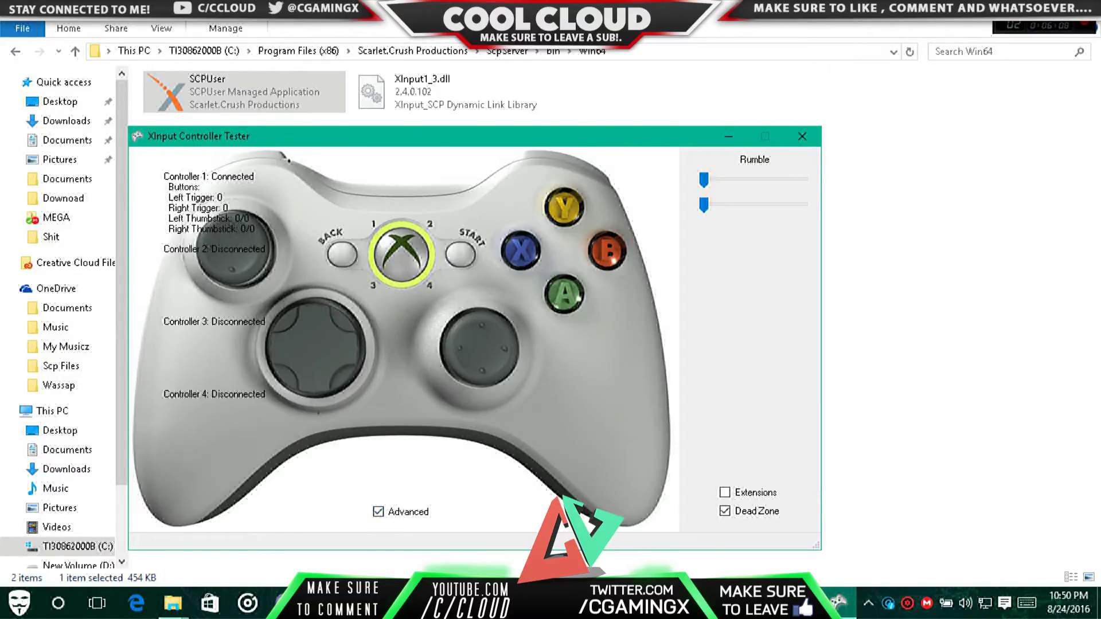
mouse_move(703, 179)
left_mouse_down()
mouse_move(754, 180)
mouse_move(704, 179)
mouse_move(791, 204)
mouse_move(703, 204)
mouse_move(774, 204)
mouse_move(704, 204)
mouse_move(760, 180)
mouse_move(703, 179)
mouse_move(781, 205)
mouse_move(802, 179)
mouse_move(703, 179)
left_mouse_up()
left_click_drag(792, 204, 704, 204)
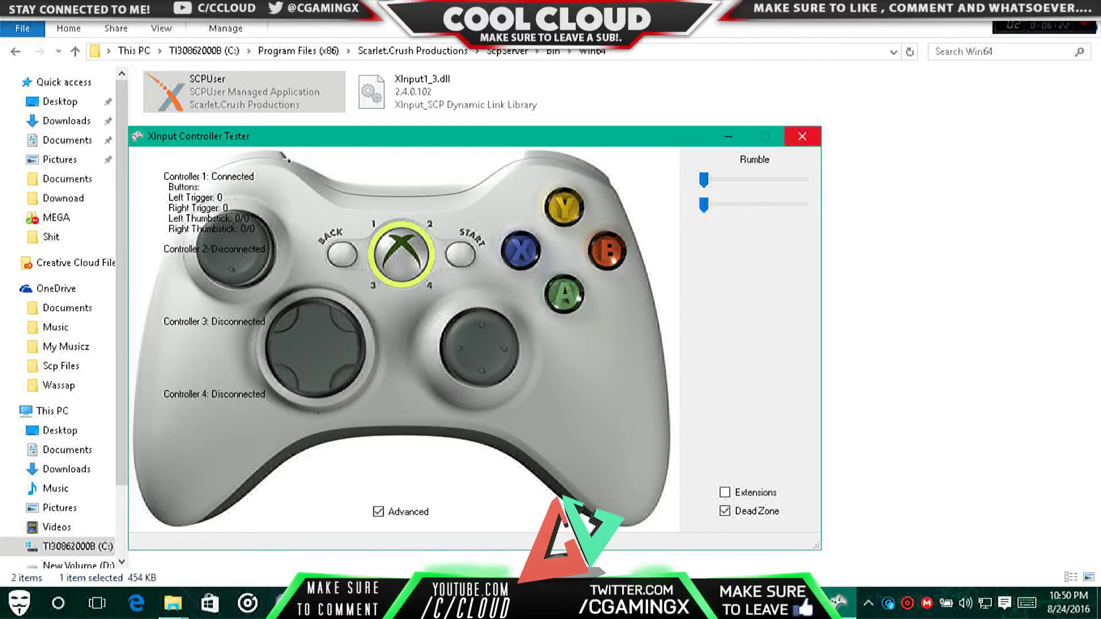
left_click(802, 136)
Step: Go to New Volume (D:) and look through the game folders from ABZU to Five Night At Freddys 1
key("BackSpace")
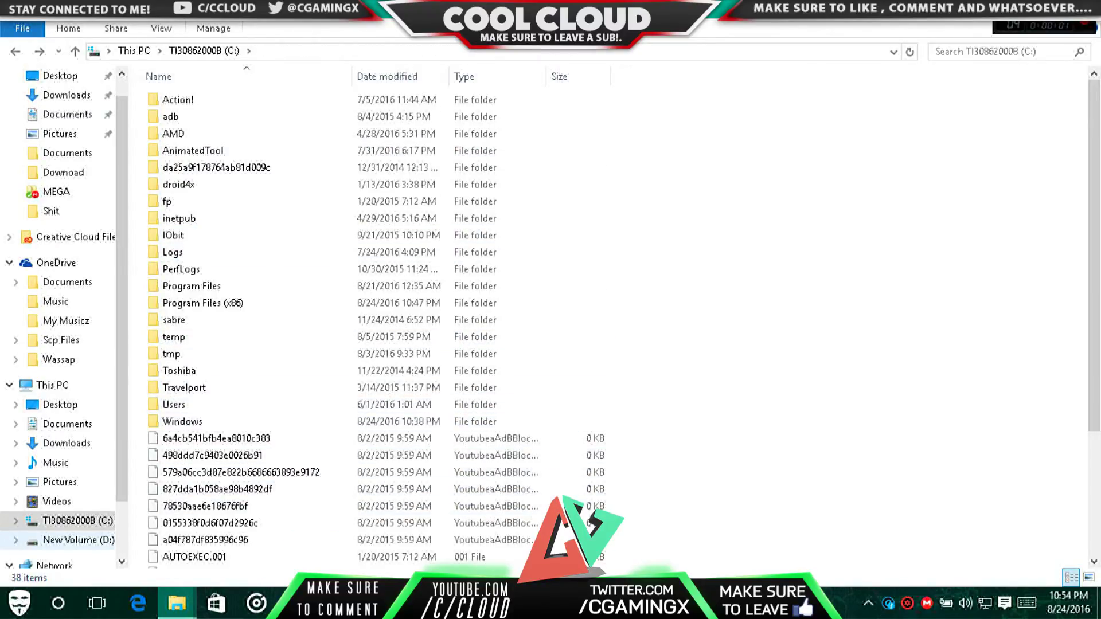
left_click(79, 540)
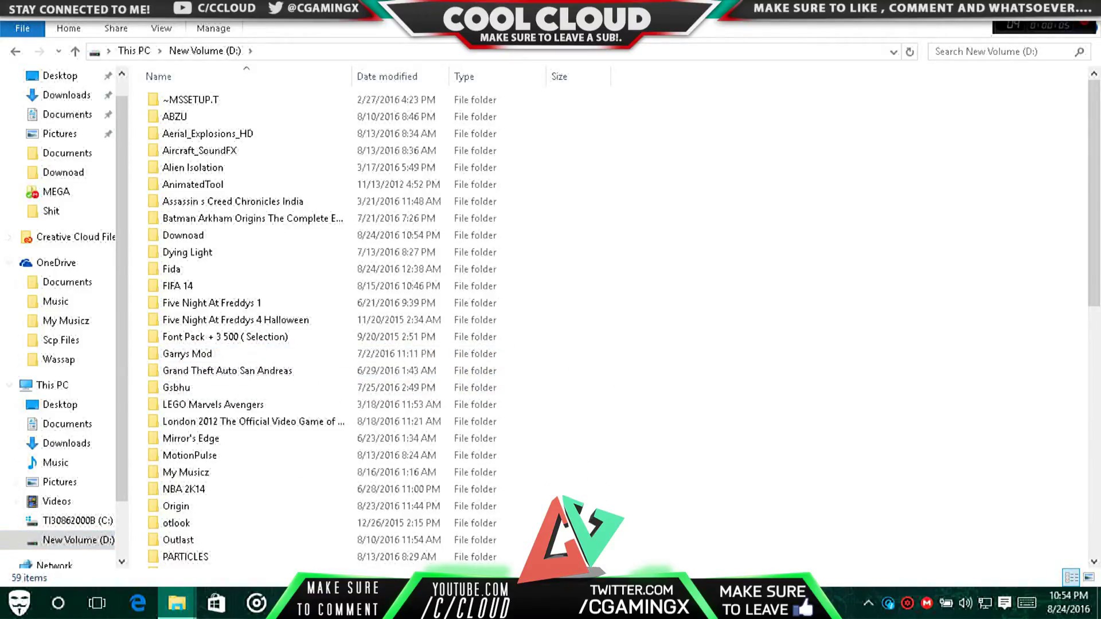
scroll(321, 440, "down", 2)
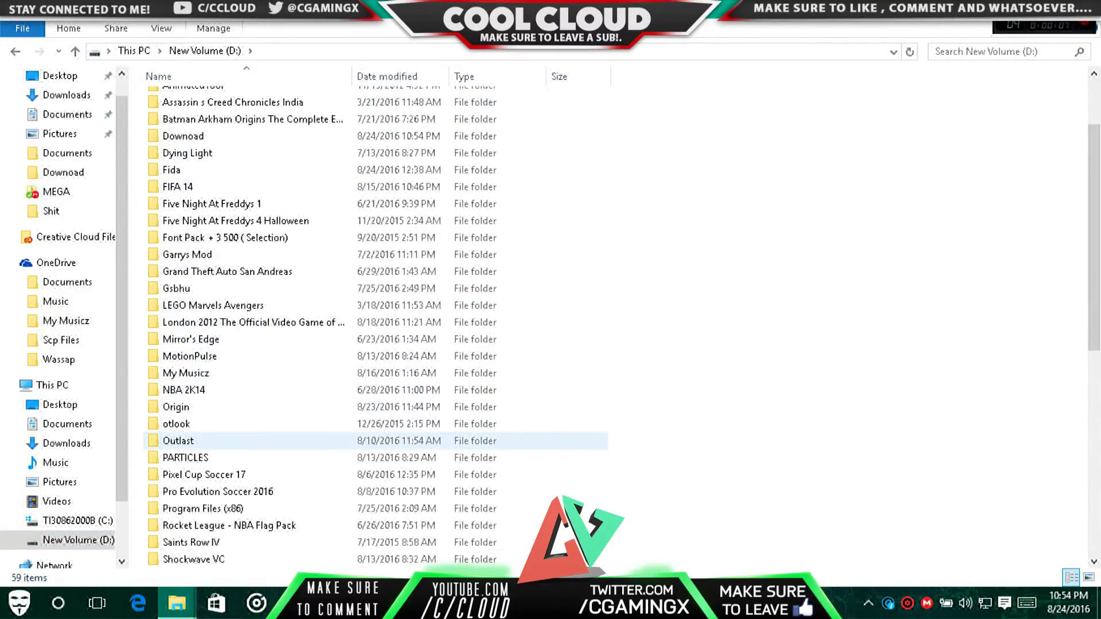
scroll(321, 439, "up", 2)
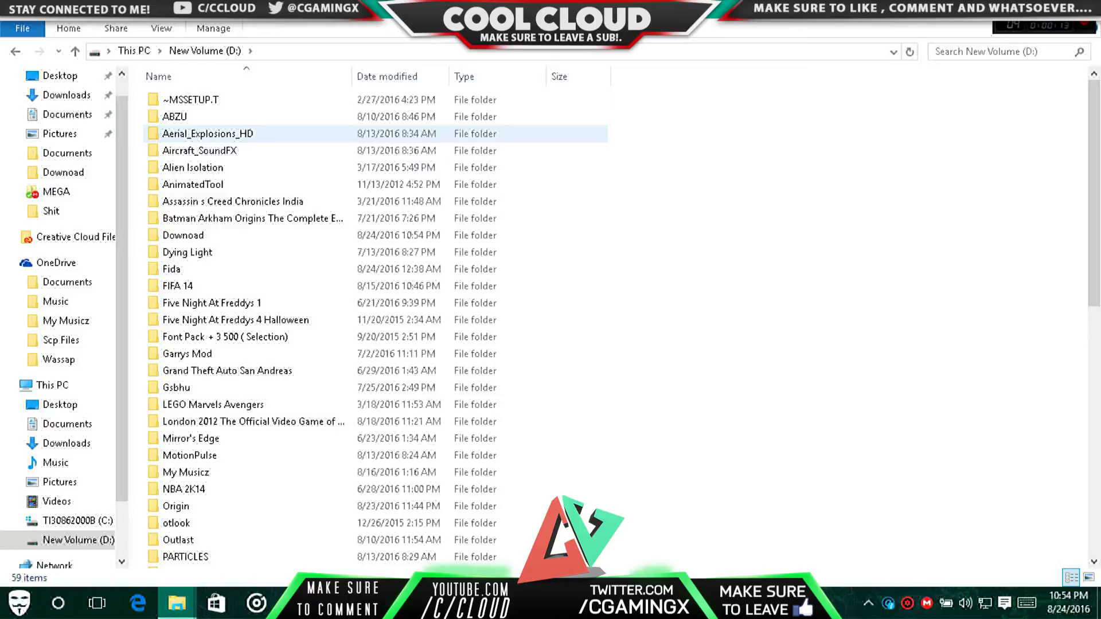
left_click(174, 117)
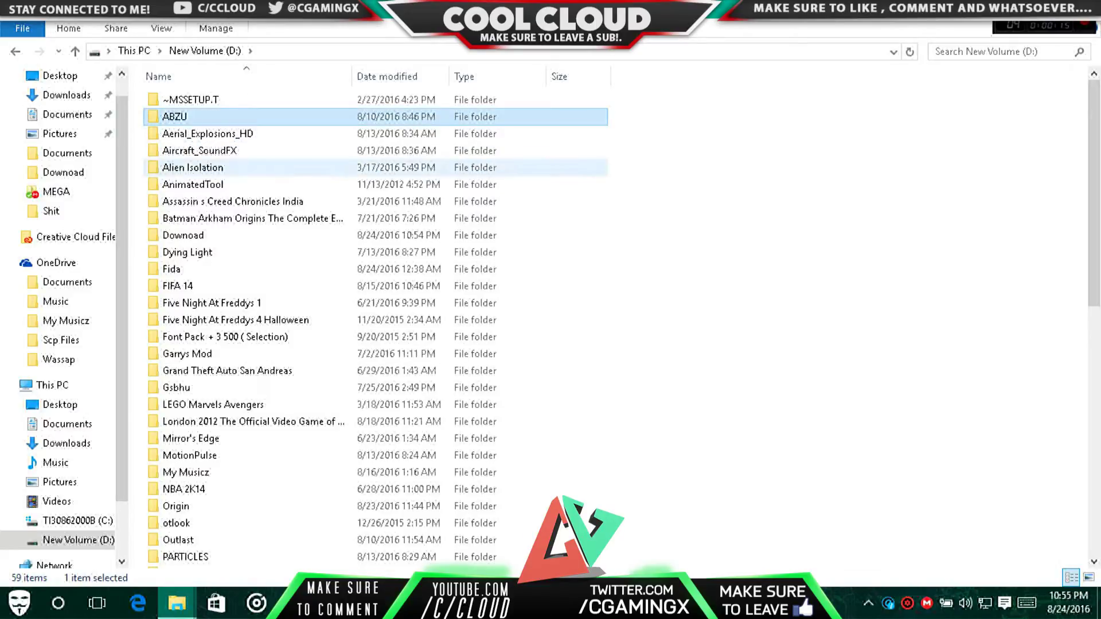
left_click(193, 168)
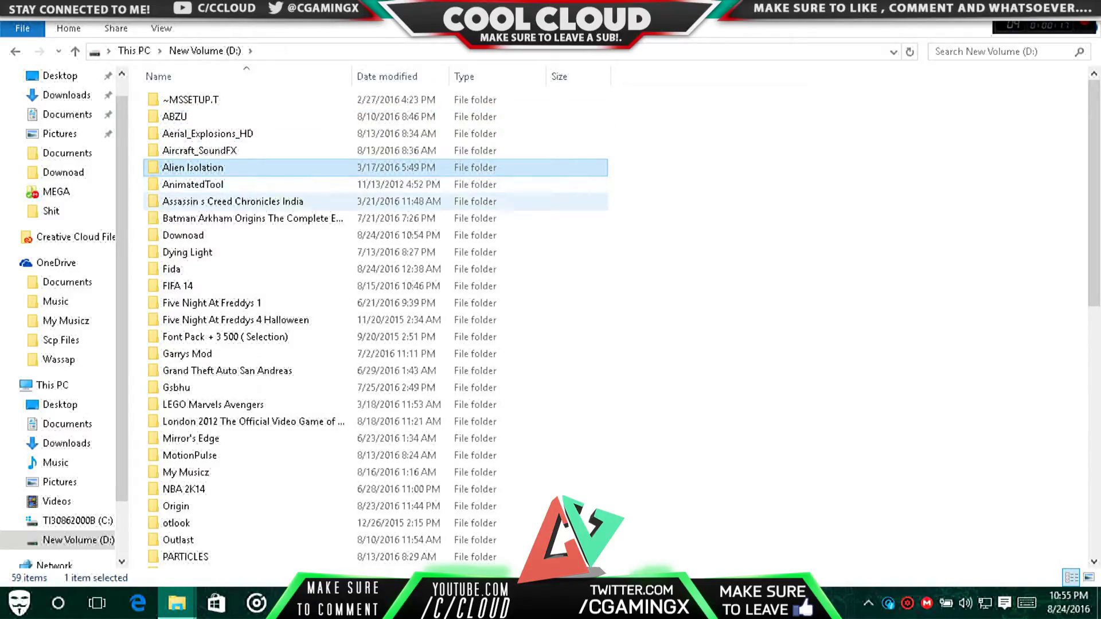
left_click(310, 201)
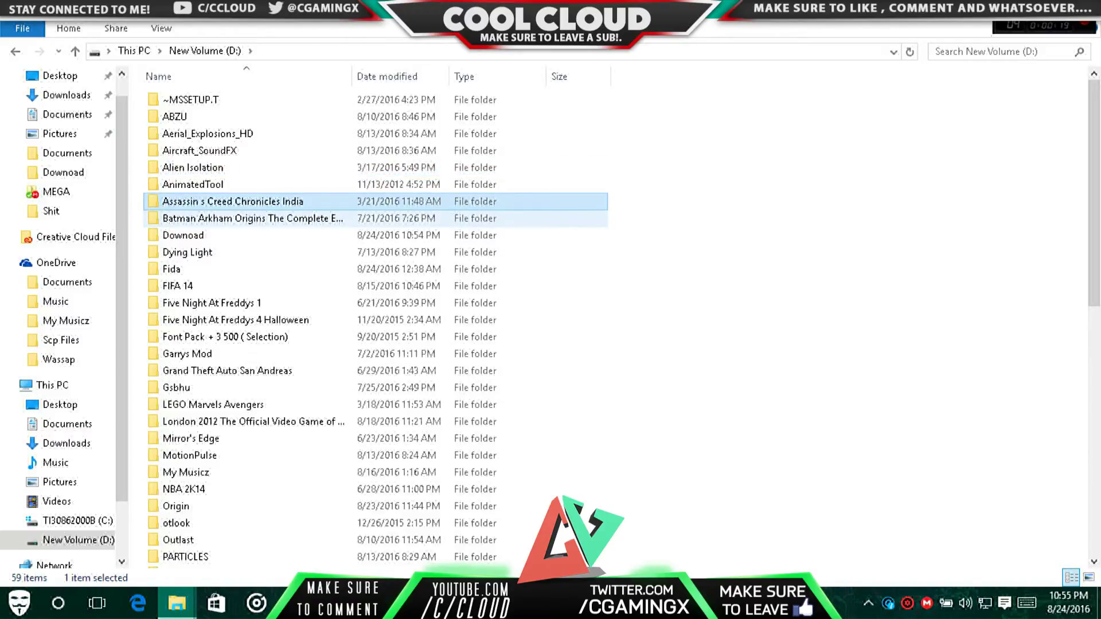
left_click(313, 219)
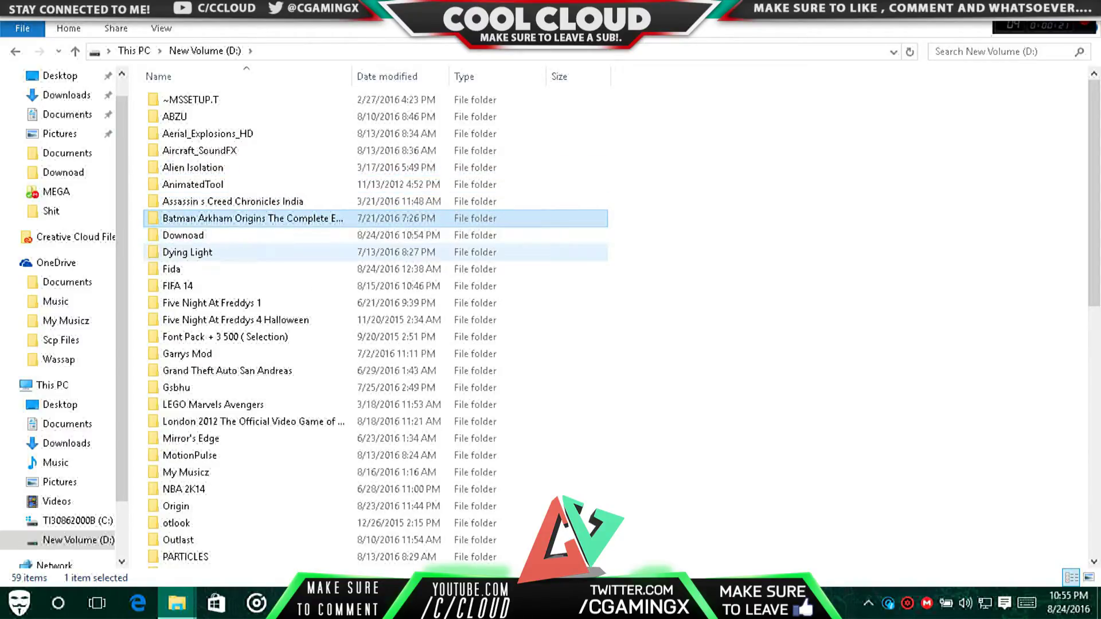
left_click(276, 285)
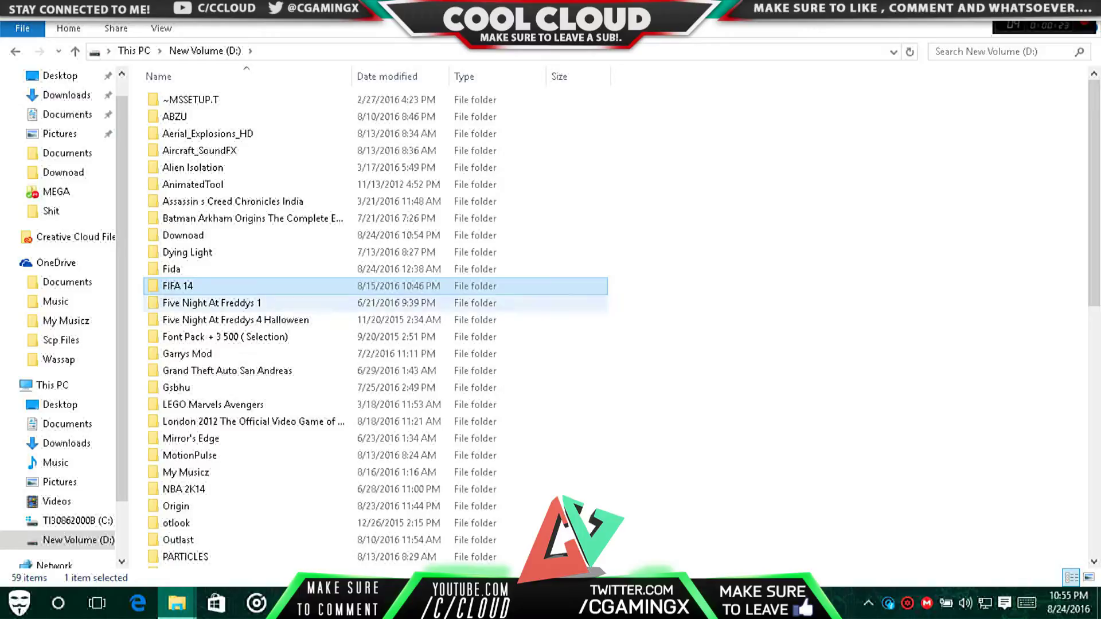
left_click(275, 269)
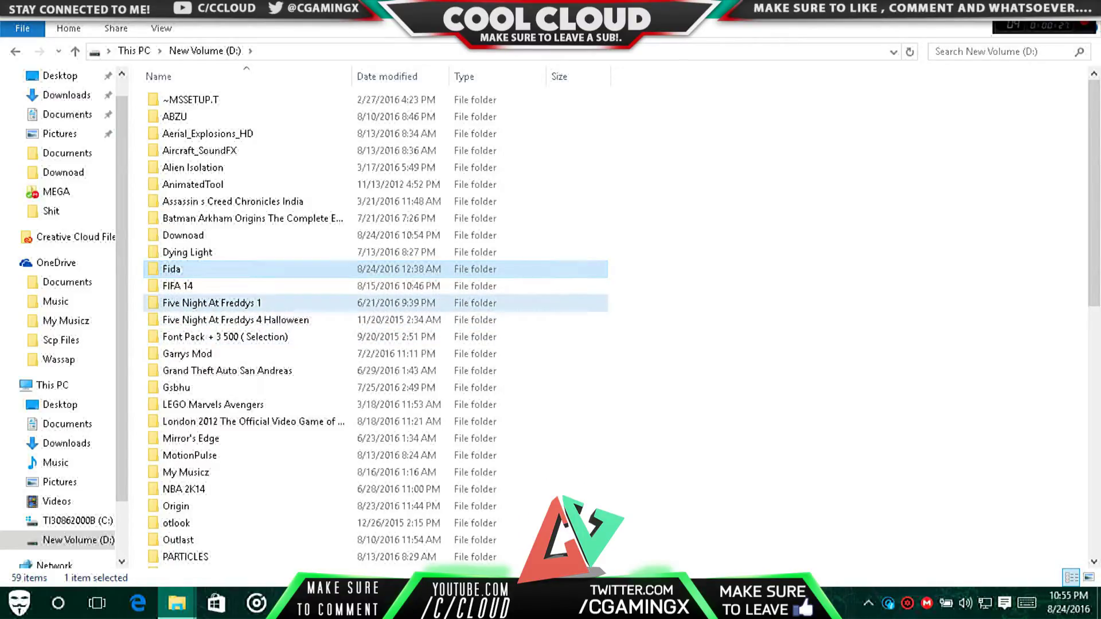
left_click(275, 303)
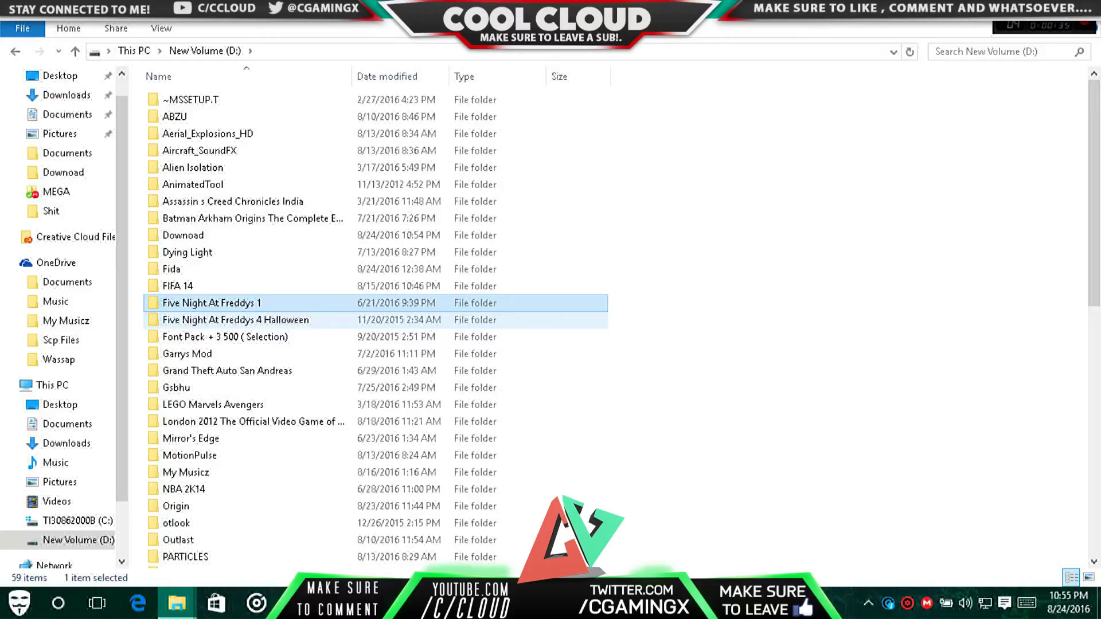
left_click(642, 421)
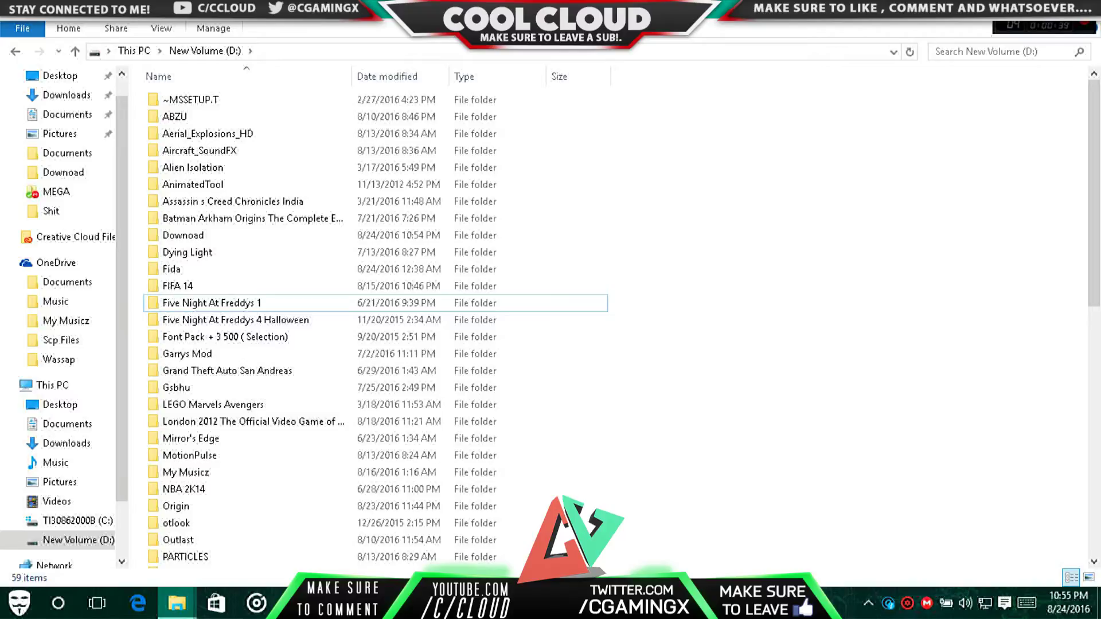
Step: Look at the Five Night At Freddys 1 and Five Night At Freddys 4 Halloween folders, leaving neither selected
left_click(212, 303)
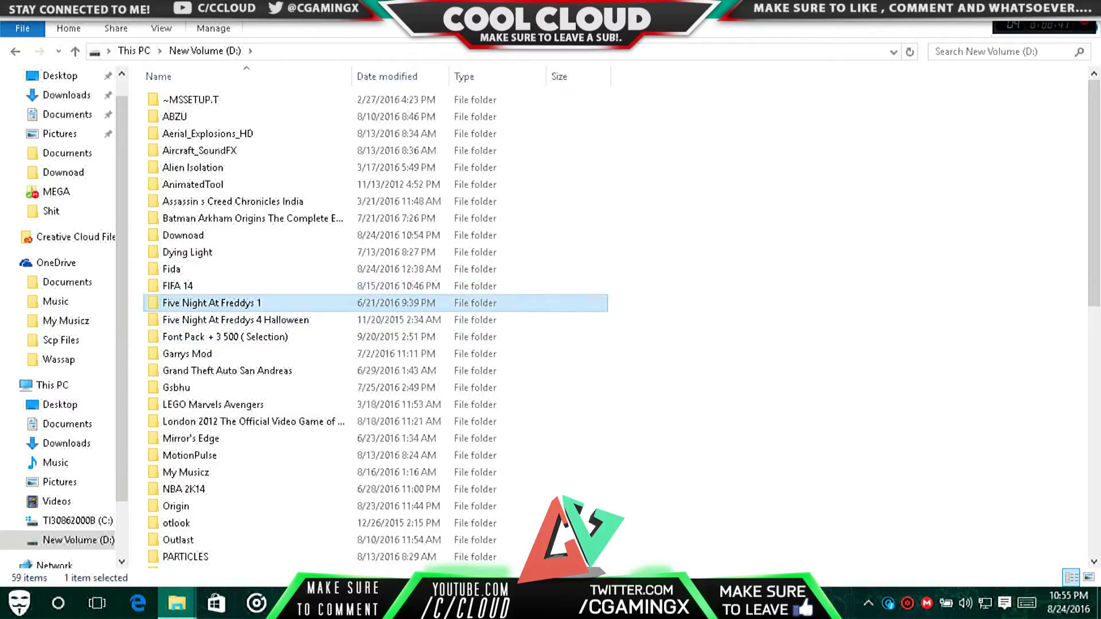
left_click(235, 320)
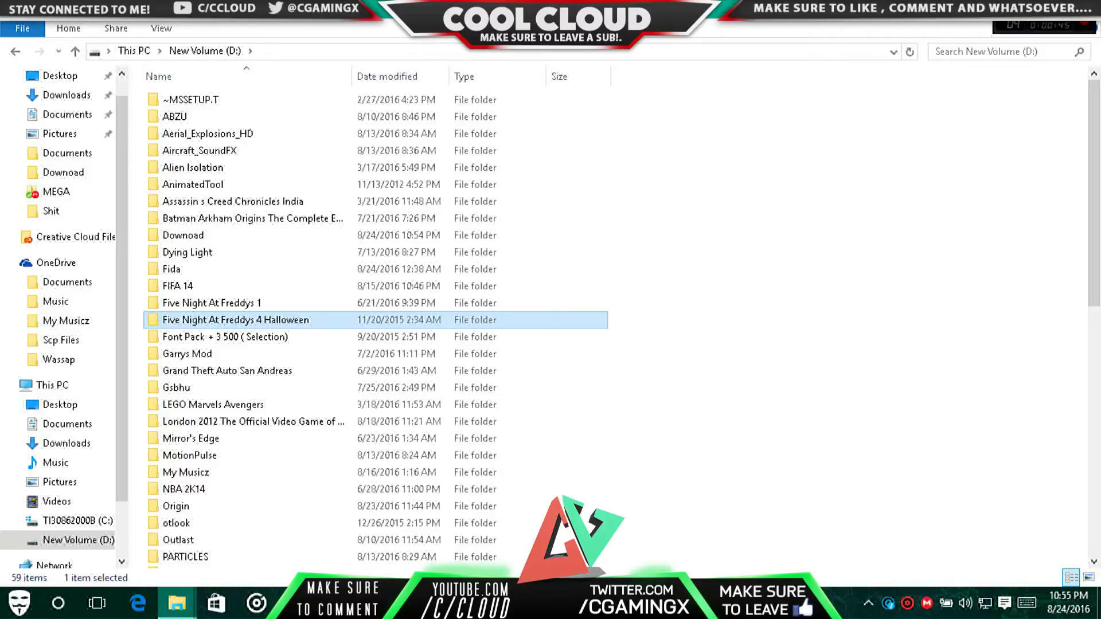
left_click(212, 303)
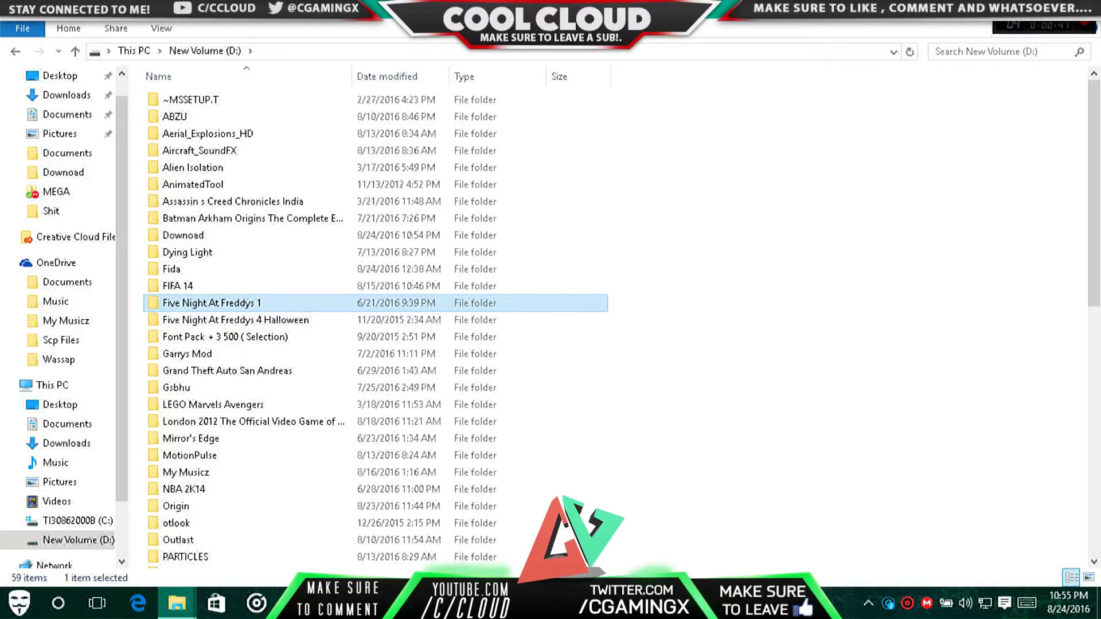
left_click(631, 303)
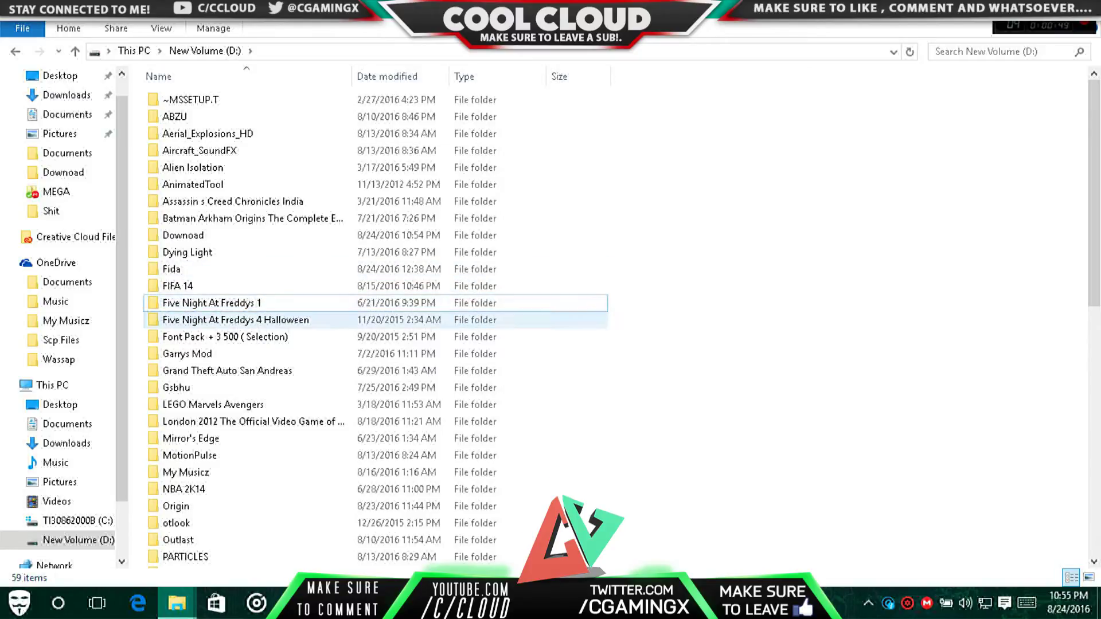
Step: Go through the game folders from Garrys Mod and Grand Theft Auto San Andreas to Mirror's Edge
scroll(314, 319, "down", 1)
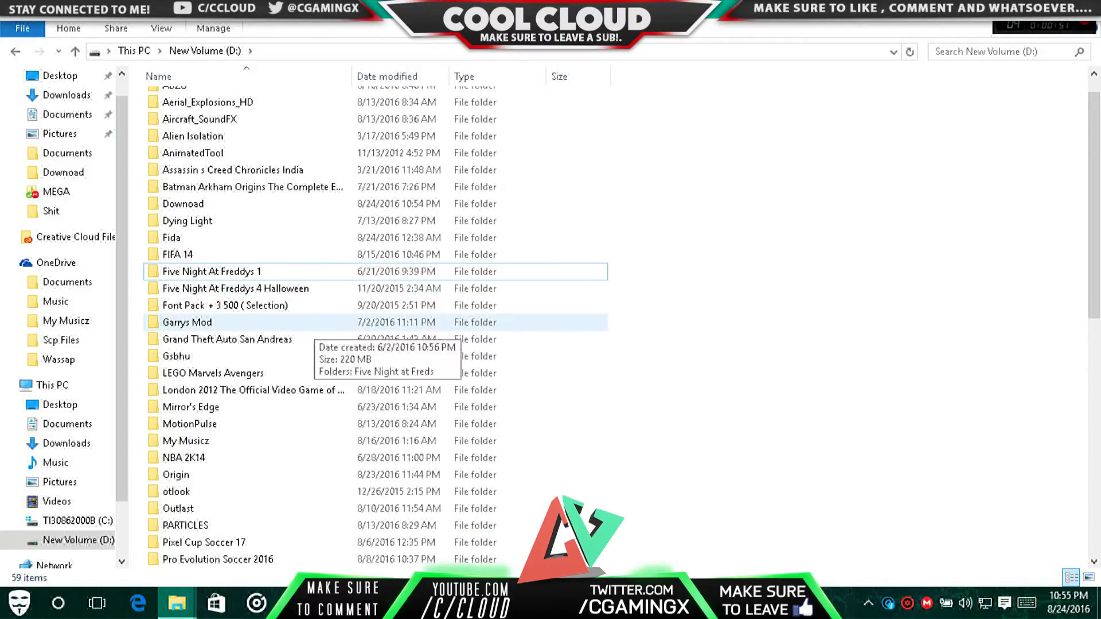
left_click(314, 322)
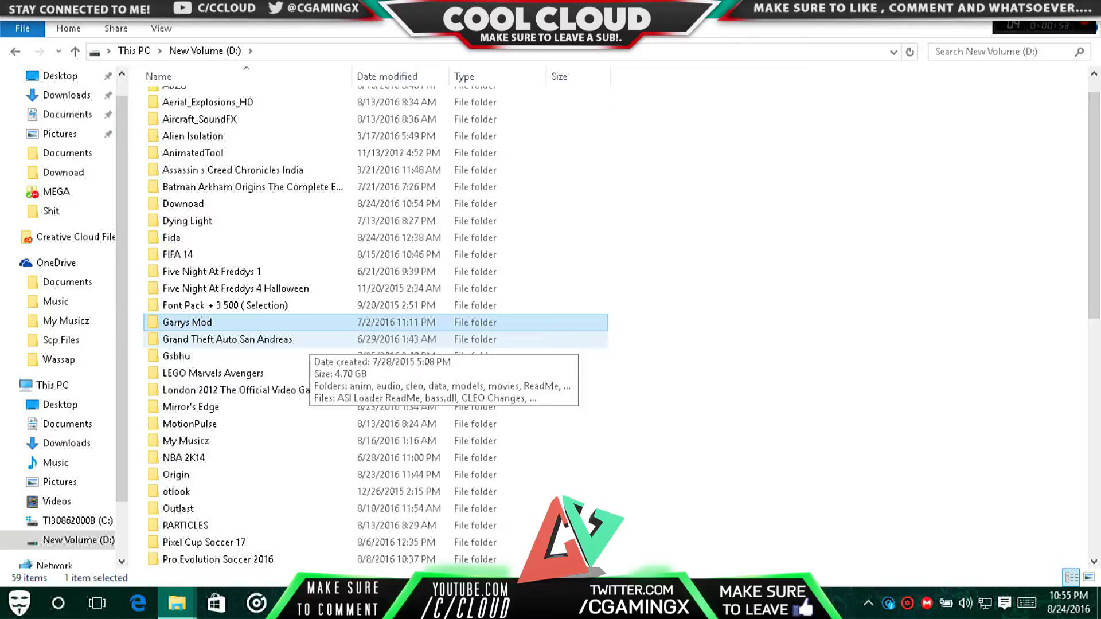
left_click(309, 340)
left_click(310, 322)
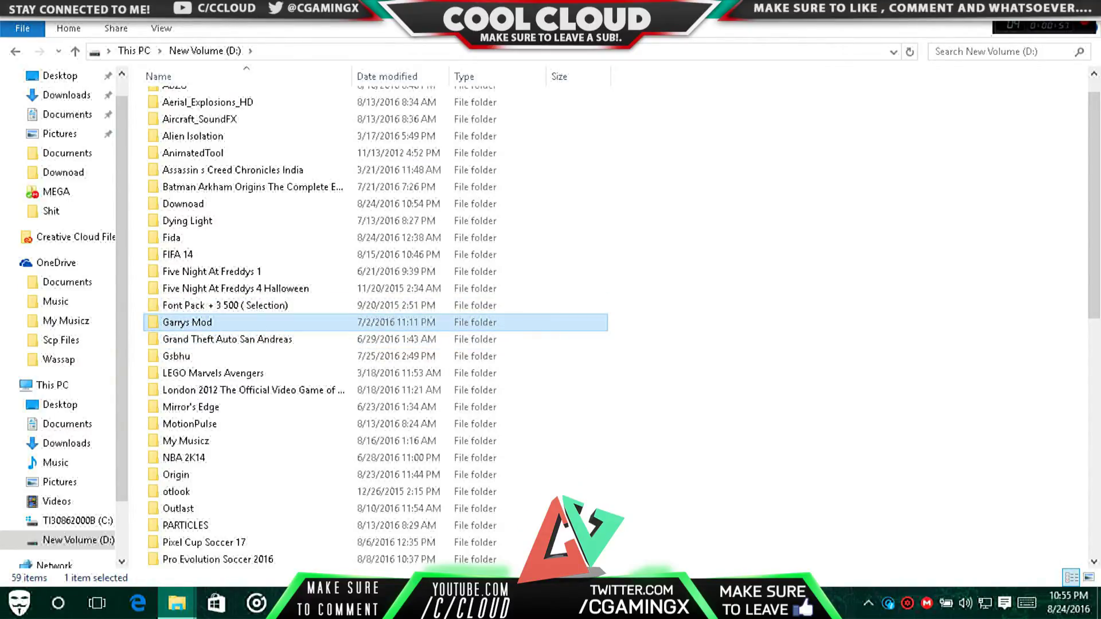
left_click(309, 340)
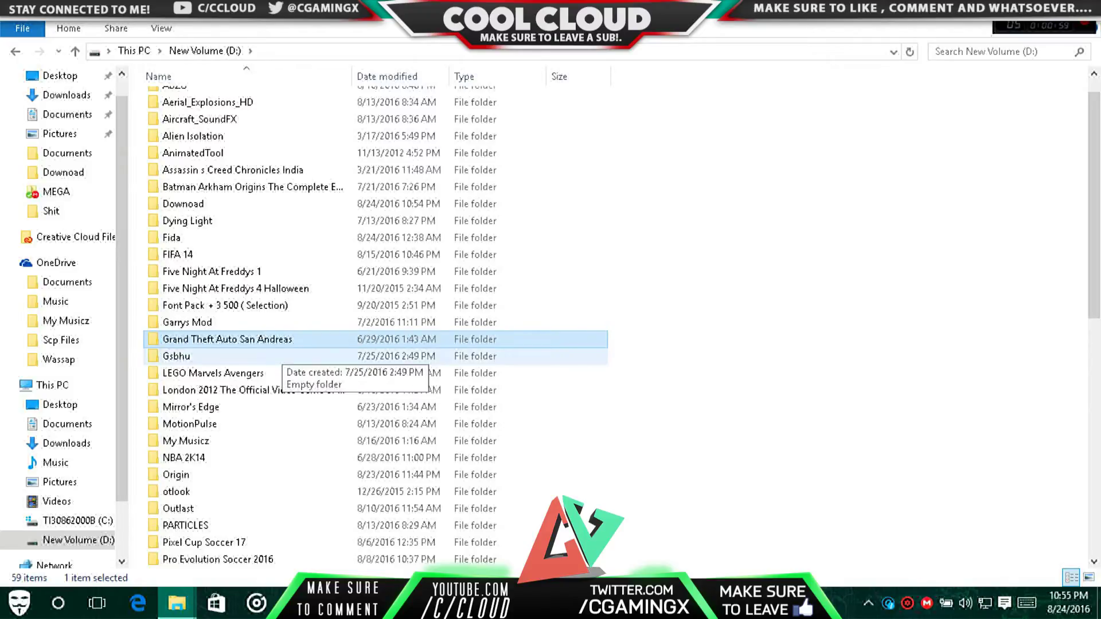
left_click(362, 373)
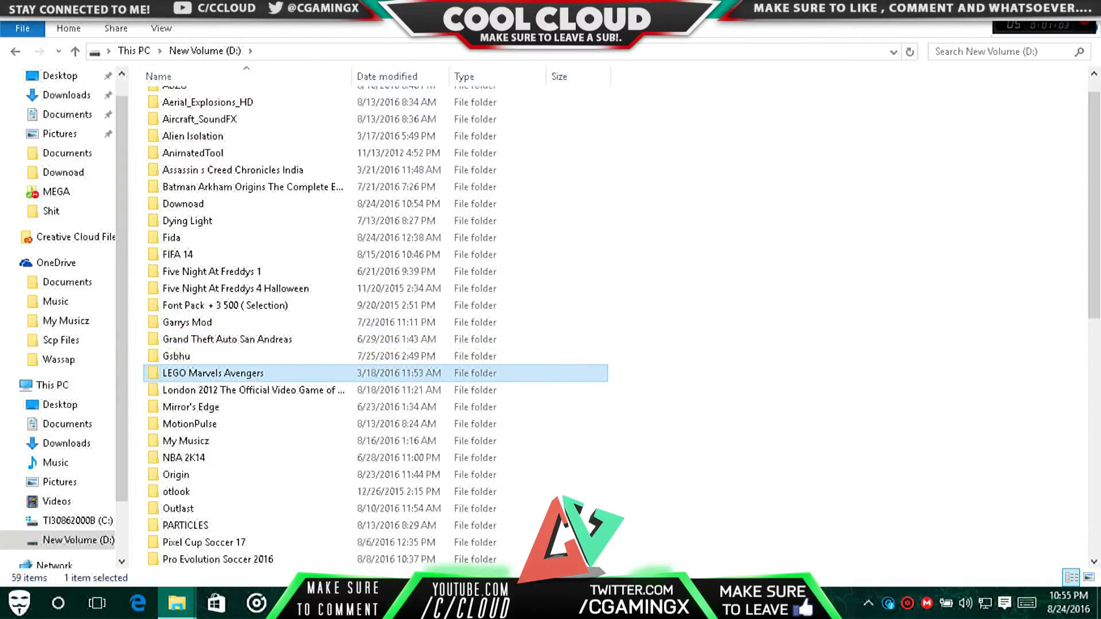
left_click(361, 390)
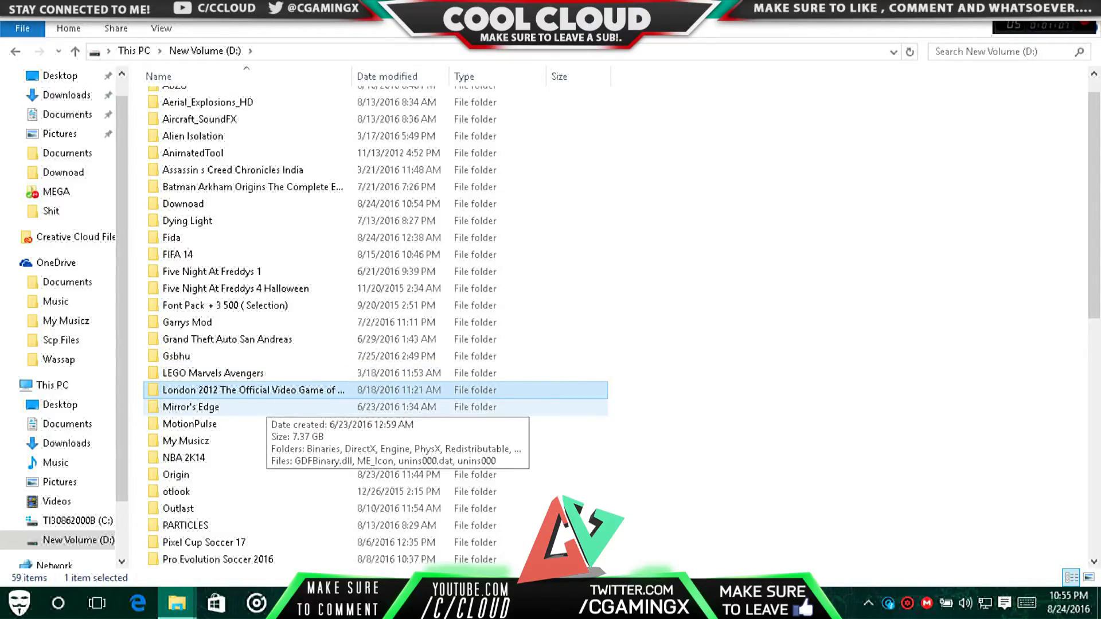
left_click(267, 406)
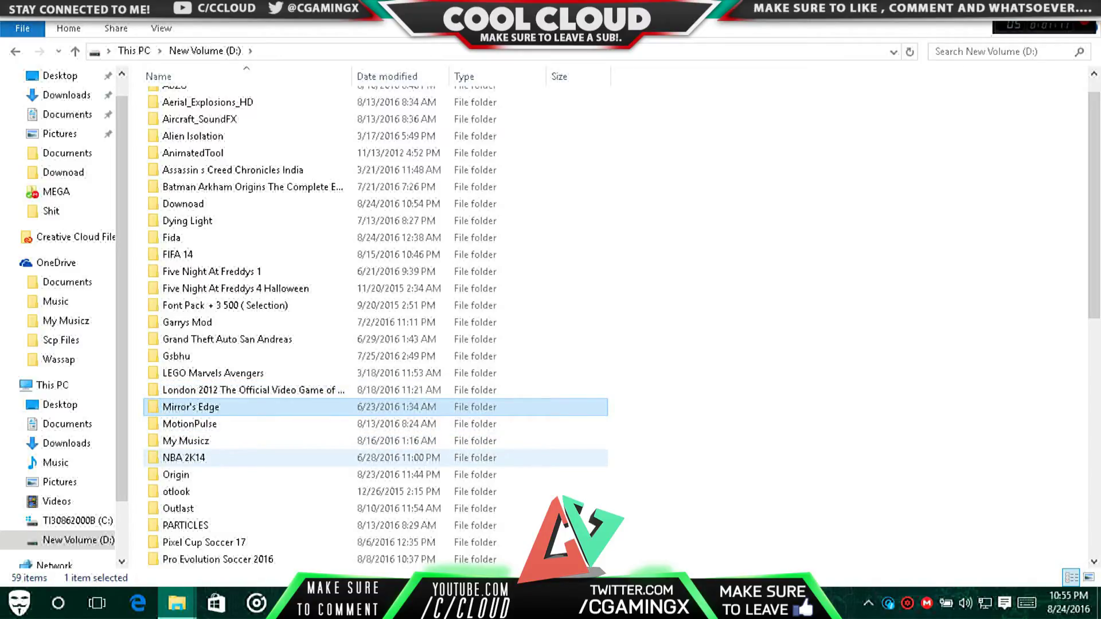
Step: Open the NBA 2K14 folder to view its files and return to New Volume (D:)
left_click(266, 457)
double_click(266, 458)
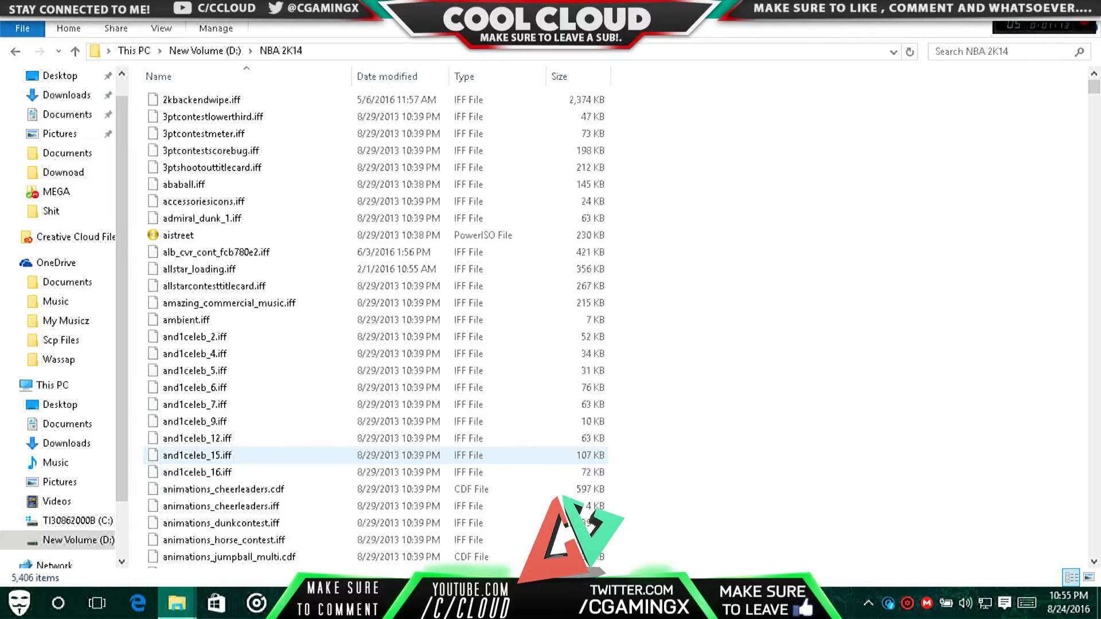
key("alt+Left")
Step: Review the game folders Pixel Cup Soccer 17, Pro Evolution Soccer 2016, Rocket League - NBA Flag Pack, Saints Row IV and Slender - The Arrival
scroll(344, 505, "down", 2)
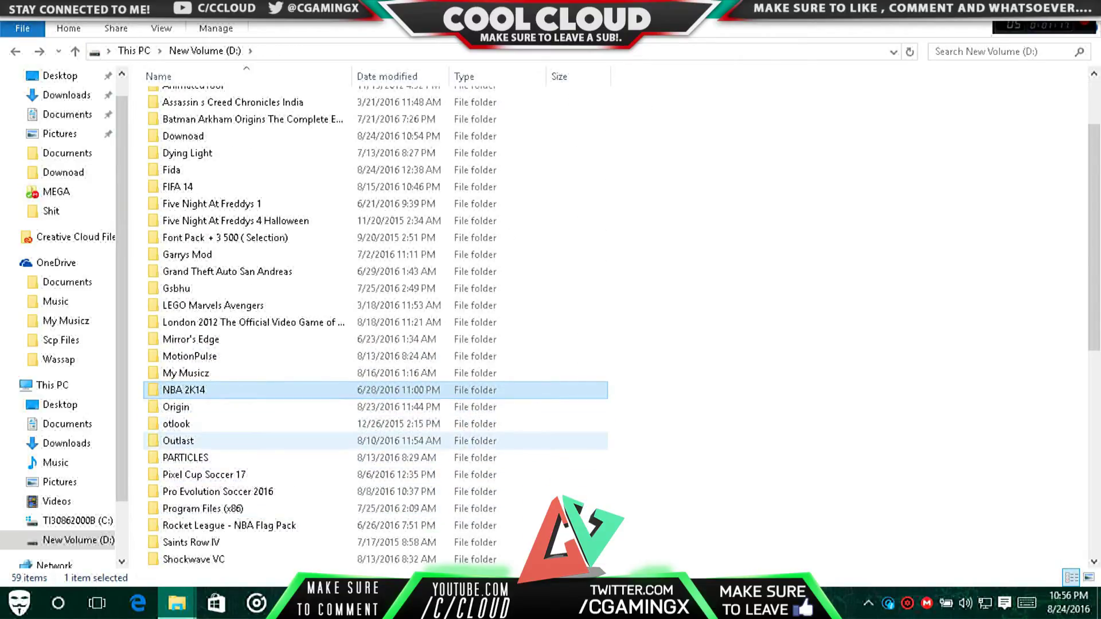
scroll(344, 440, "down", 1)
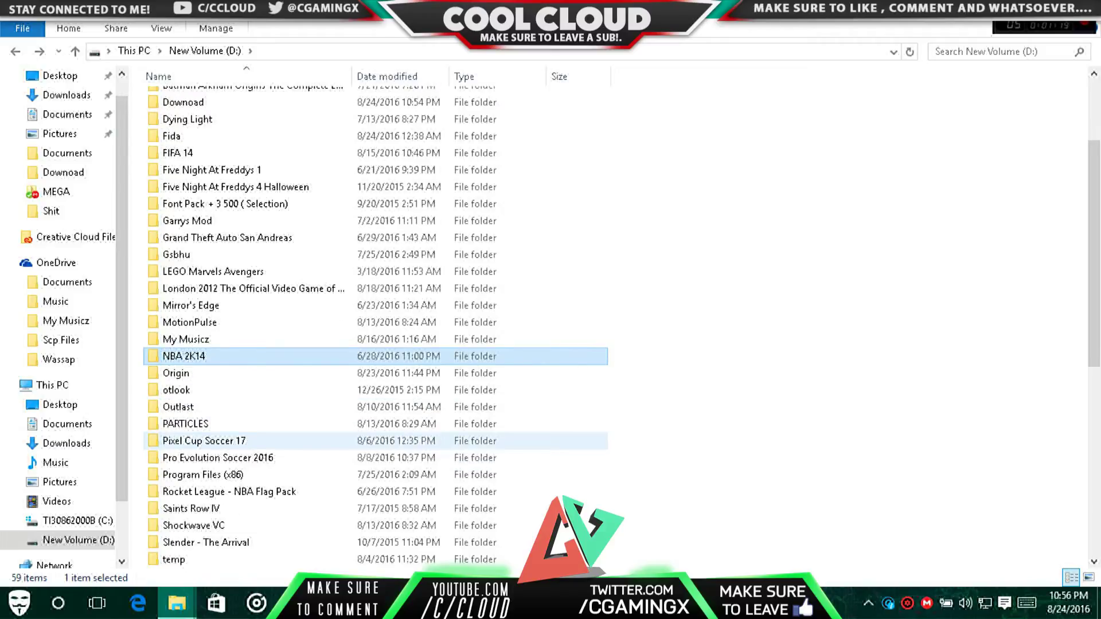
left_click(204, 440)
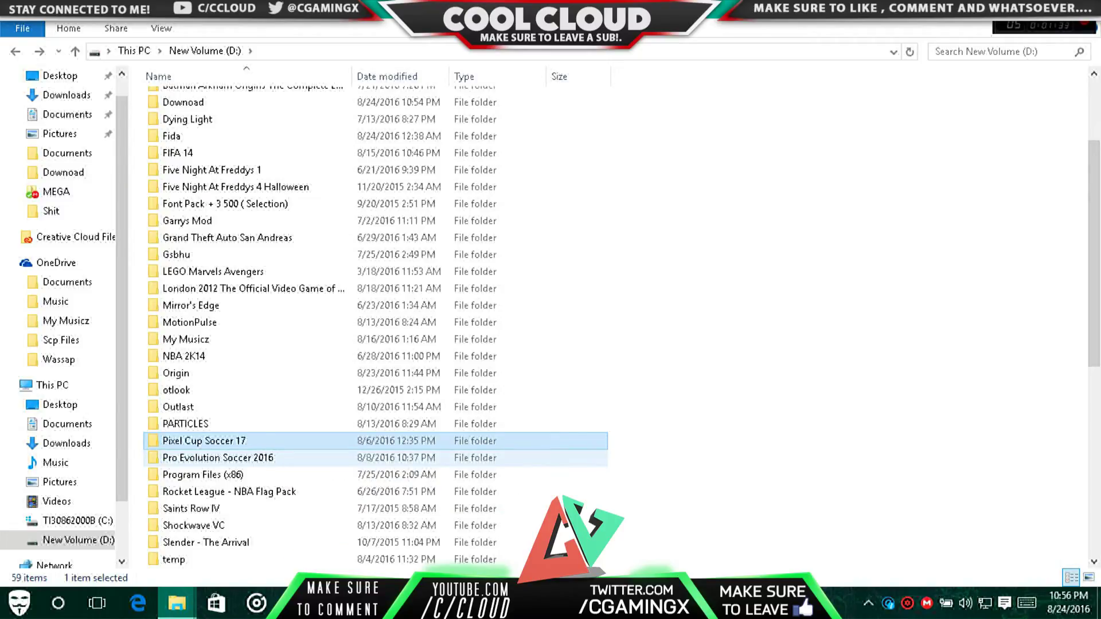
left_click(255, 457)
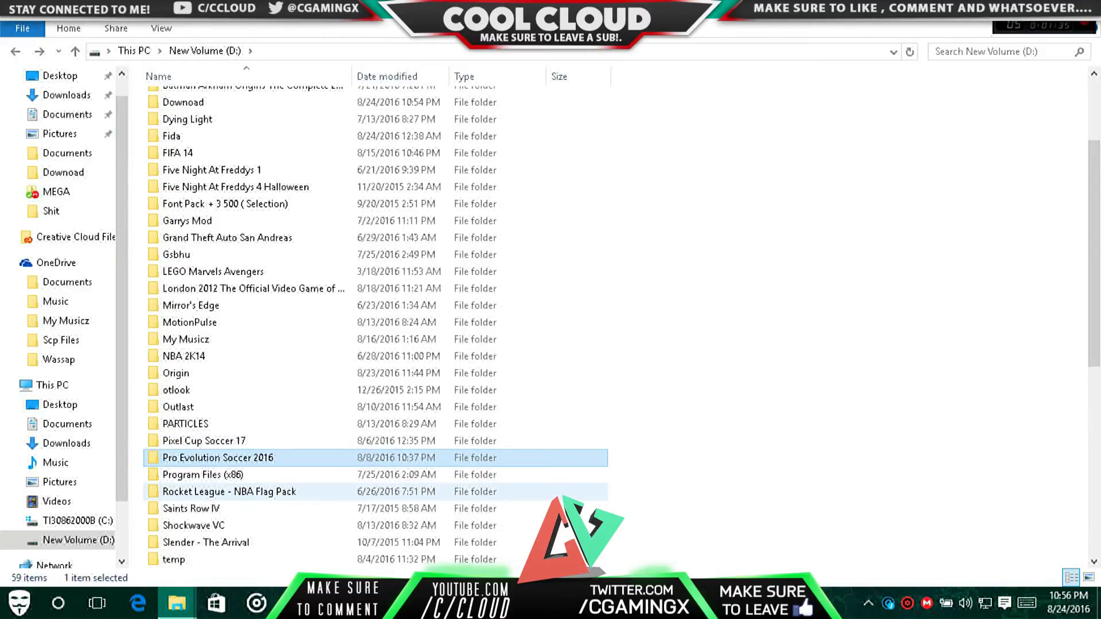
left_click(254, 491)
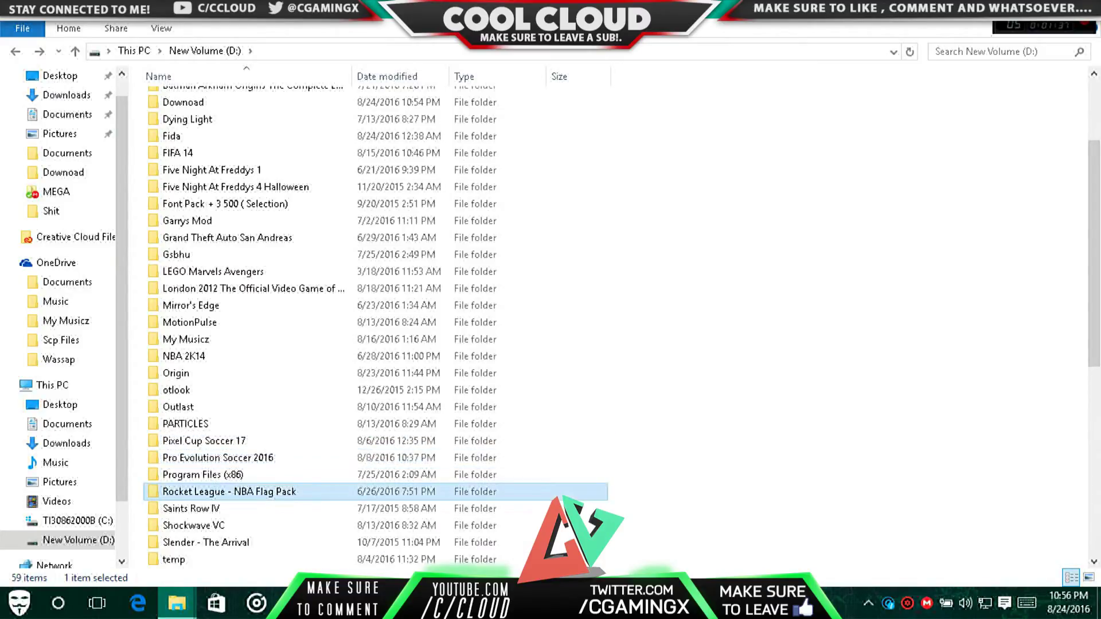
scroll(252, 476, "down", 1)
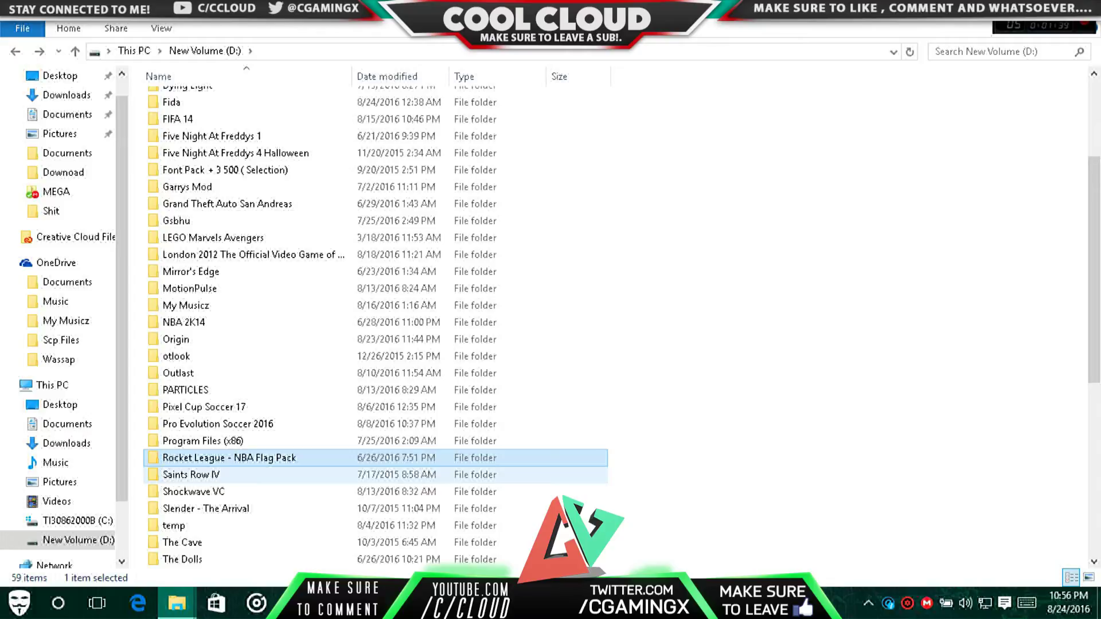
left_click(295, 475)
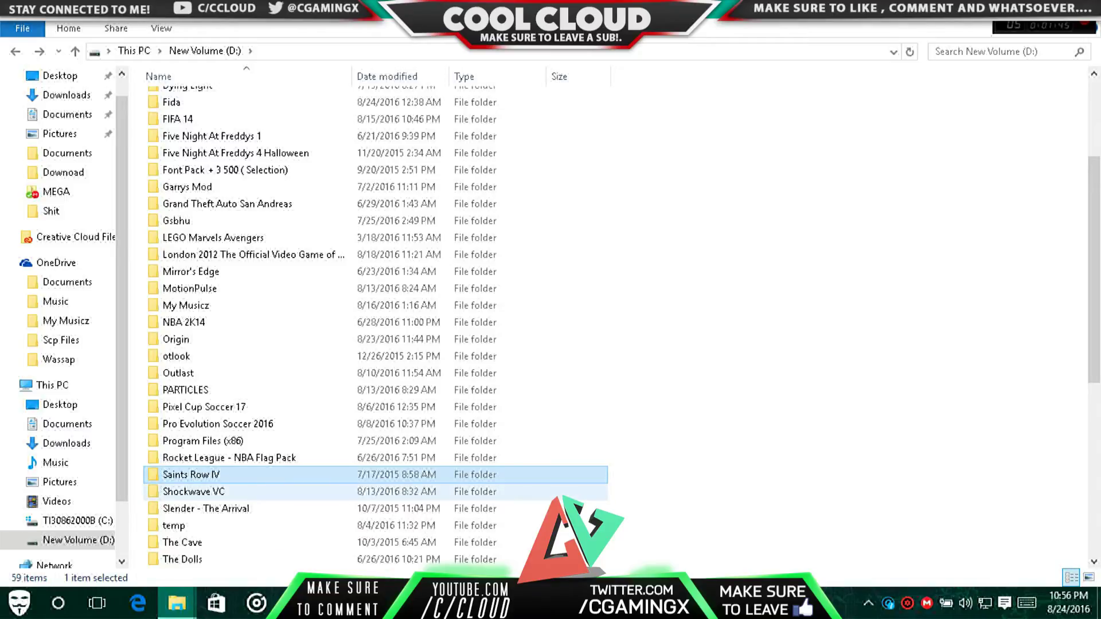
left_click(205, 509)
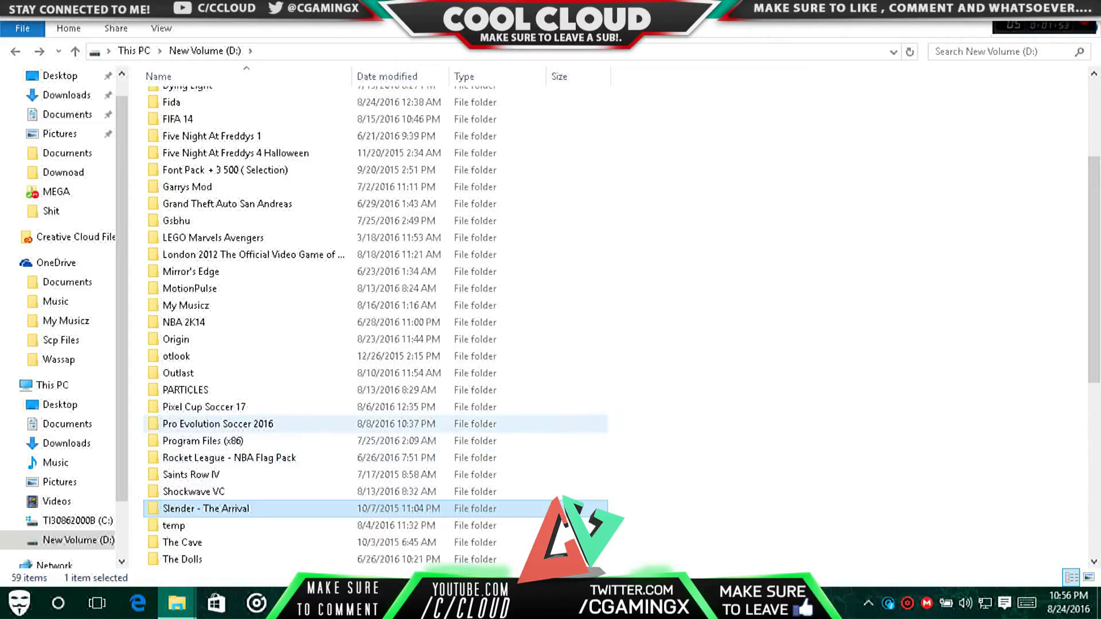
Step: Review the remaining game folders from The Cave and The Dolls through Welcome To The Game
left_click(688, 424)
scroll(688, 424, "down", 1)
scroll(376, 321, "down", 1)
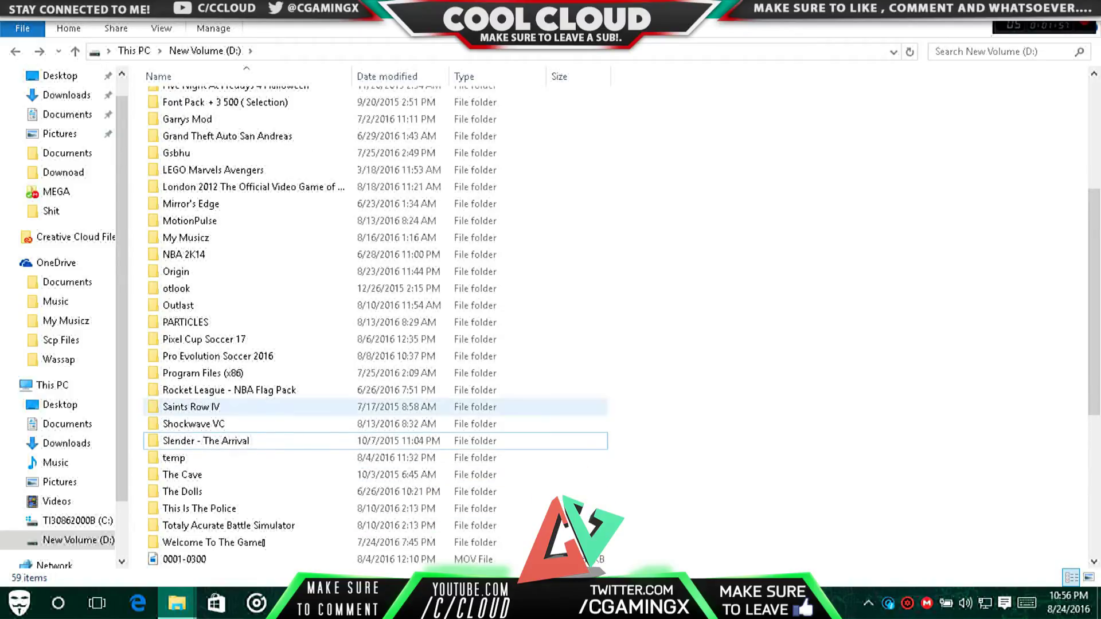
left_click(183, 475)
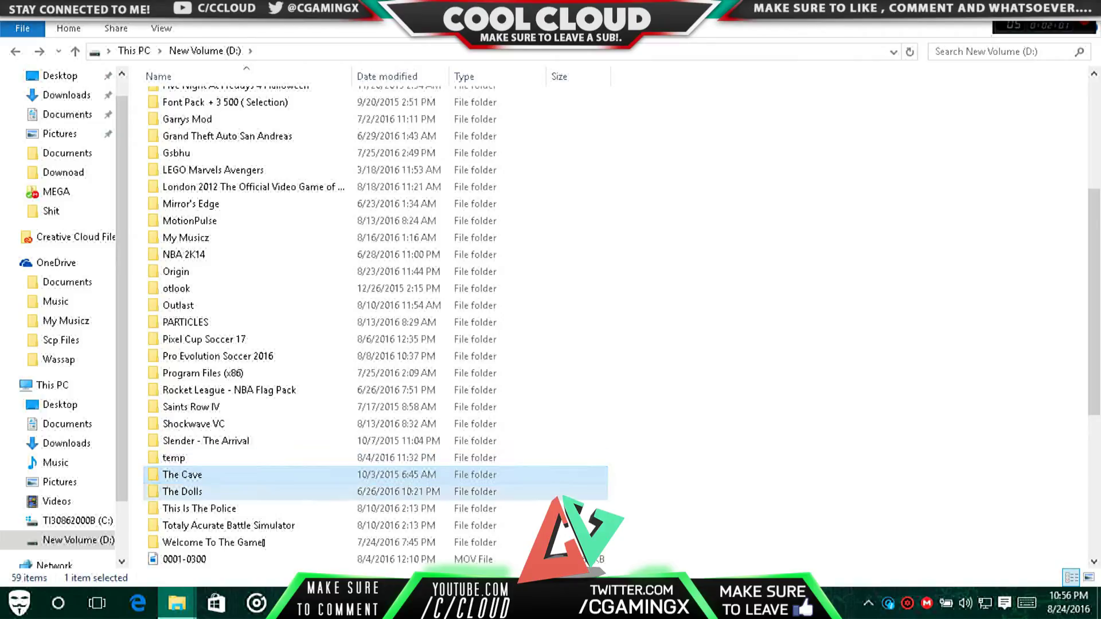
left_click(182, 491)
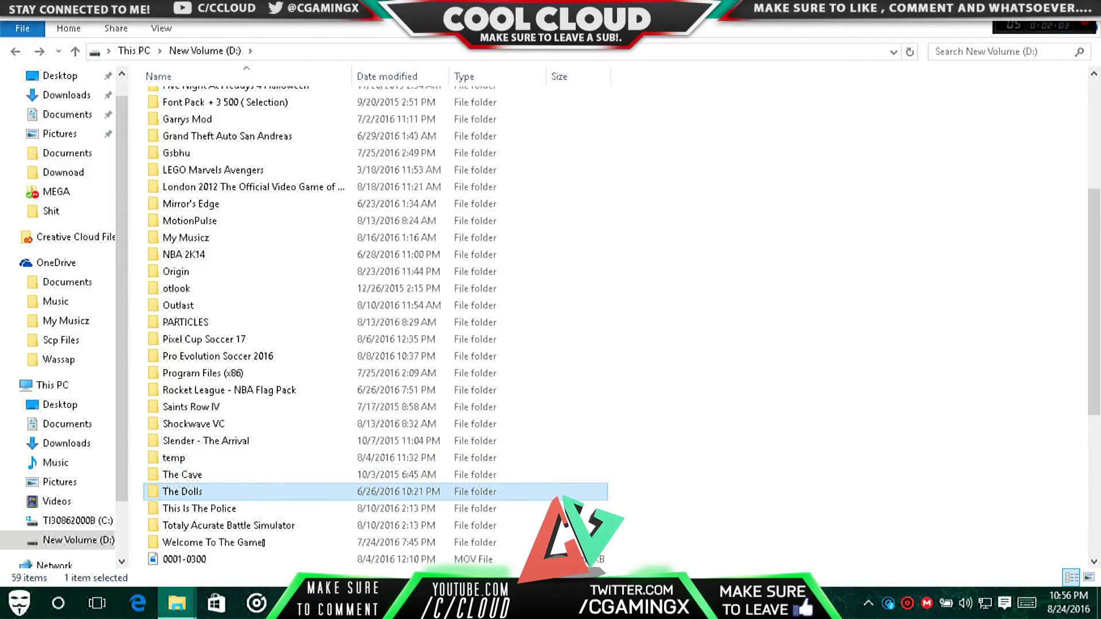
left_click(199, 509)
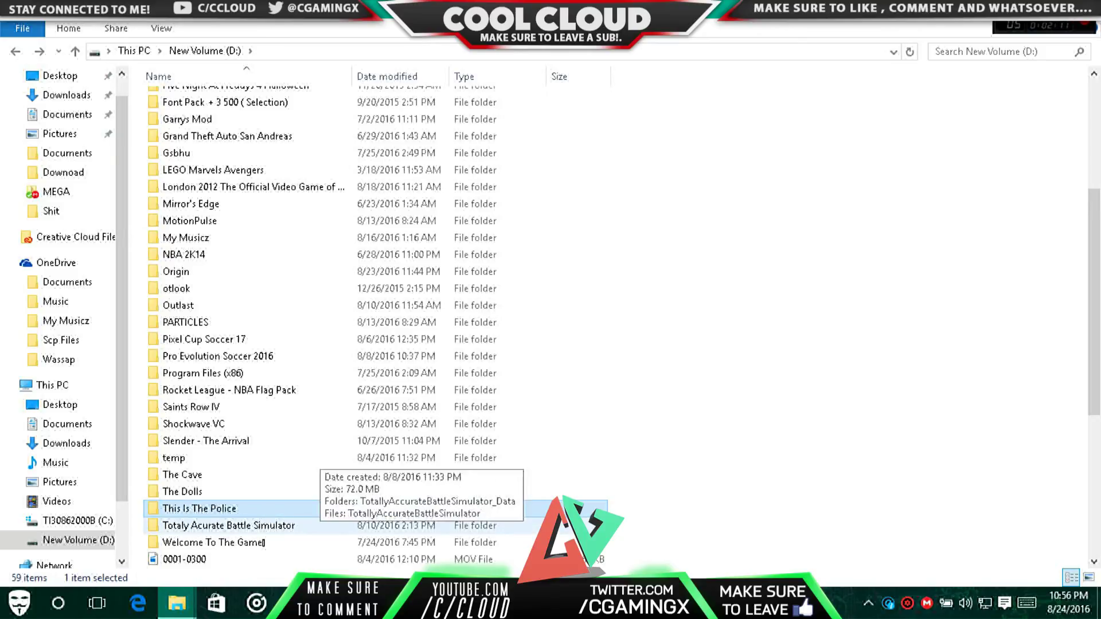
left_click(315, 525)
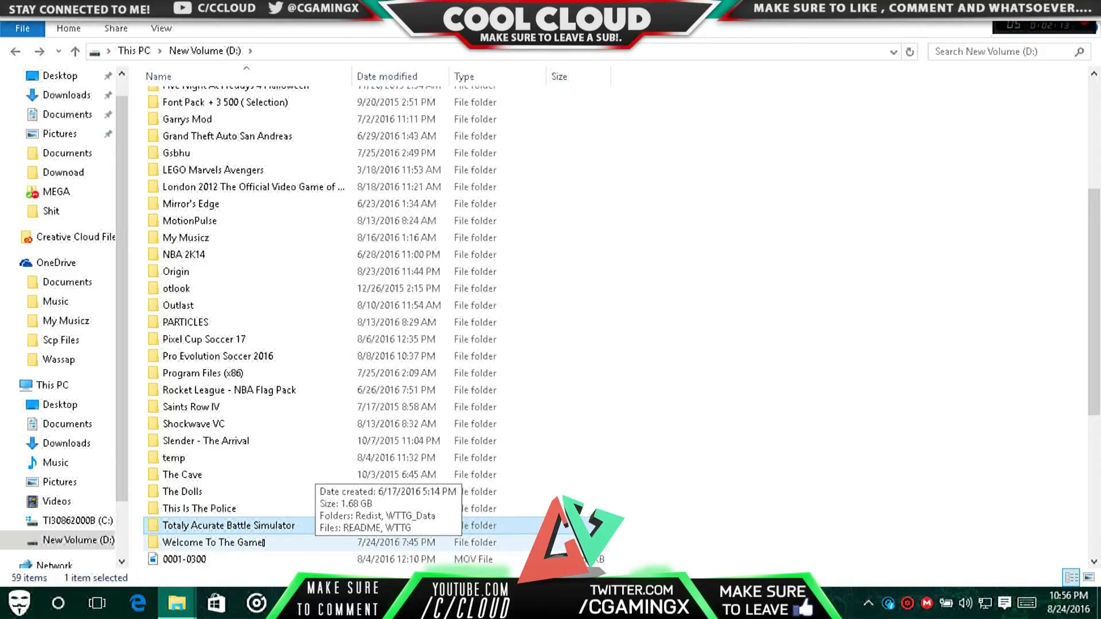
left_click(316, 543)
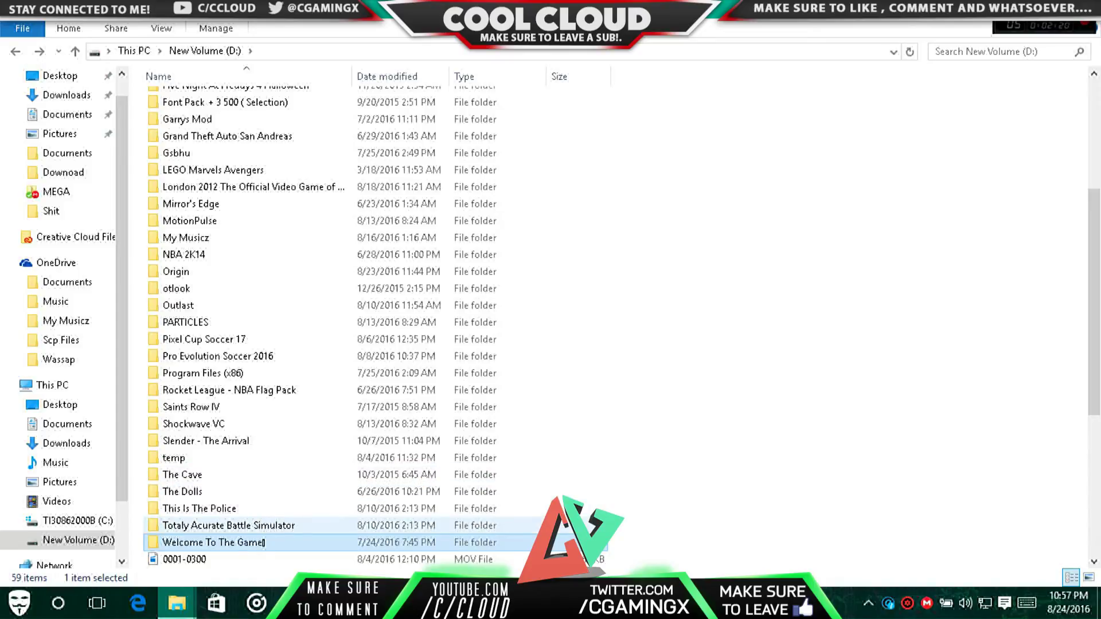
Step: Select the Totaly Acurate Battle Simulator and Welcome To The Game folders together
left_click(315, 526)
left_click(265, 543, "ctrl")
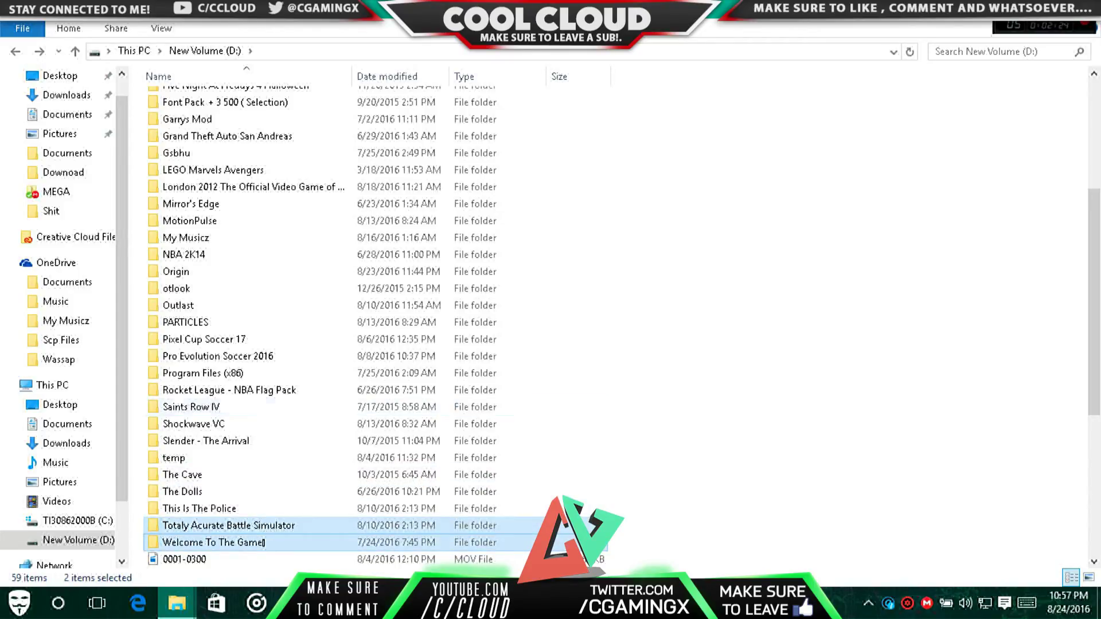
left_click(631, 492)
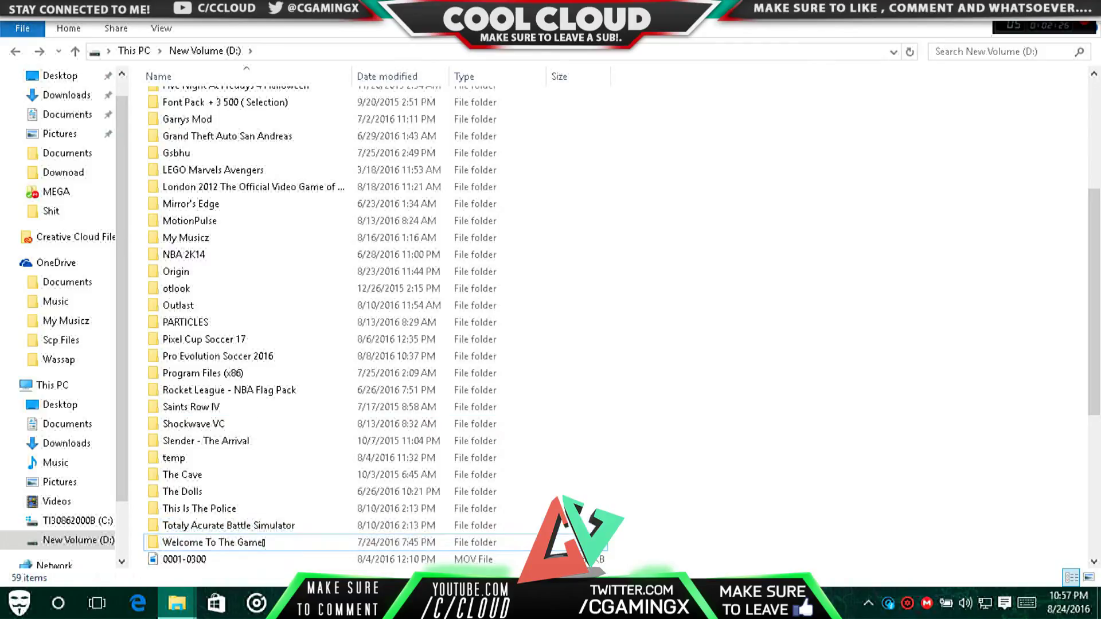
left_click(315, 525)
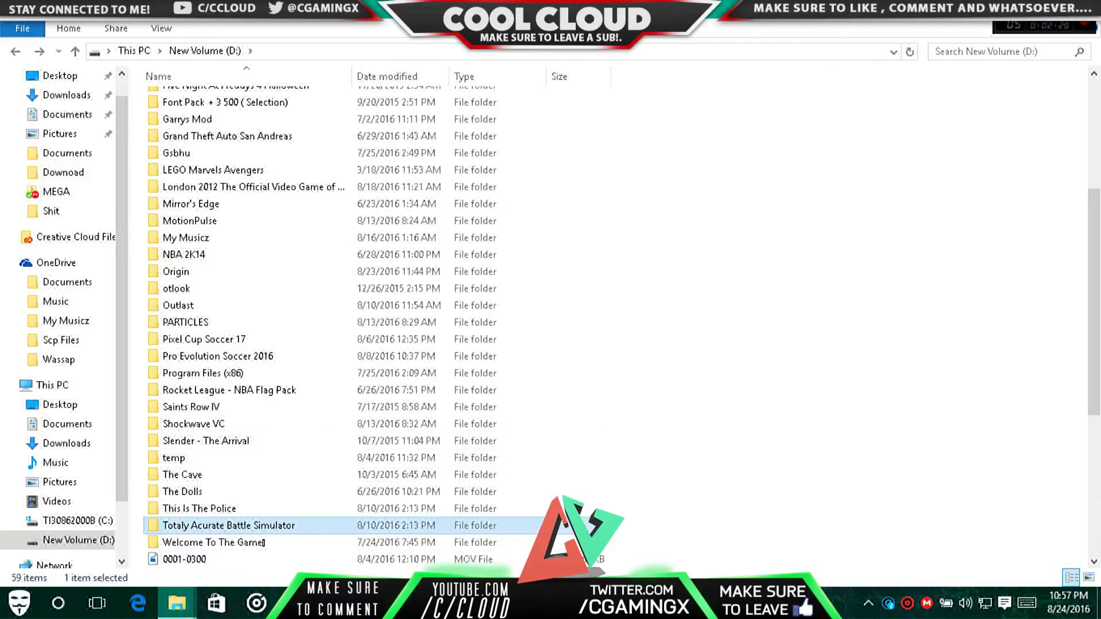
left_click(264, 543, "ctrl")
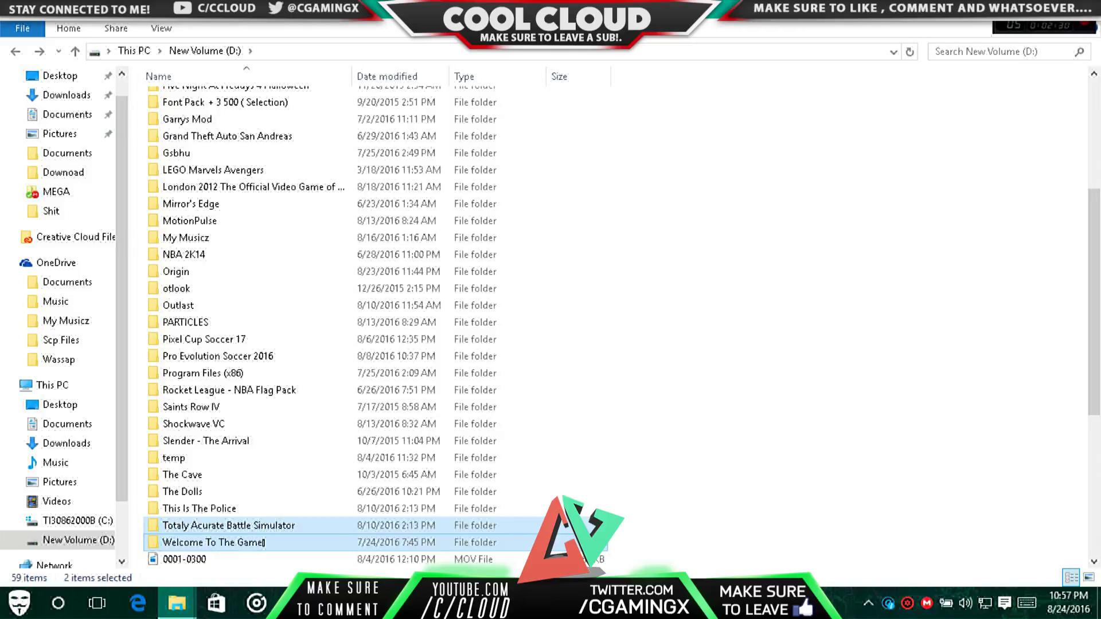